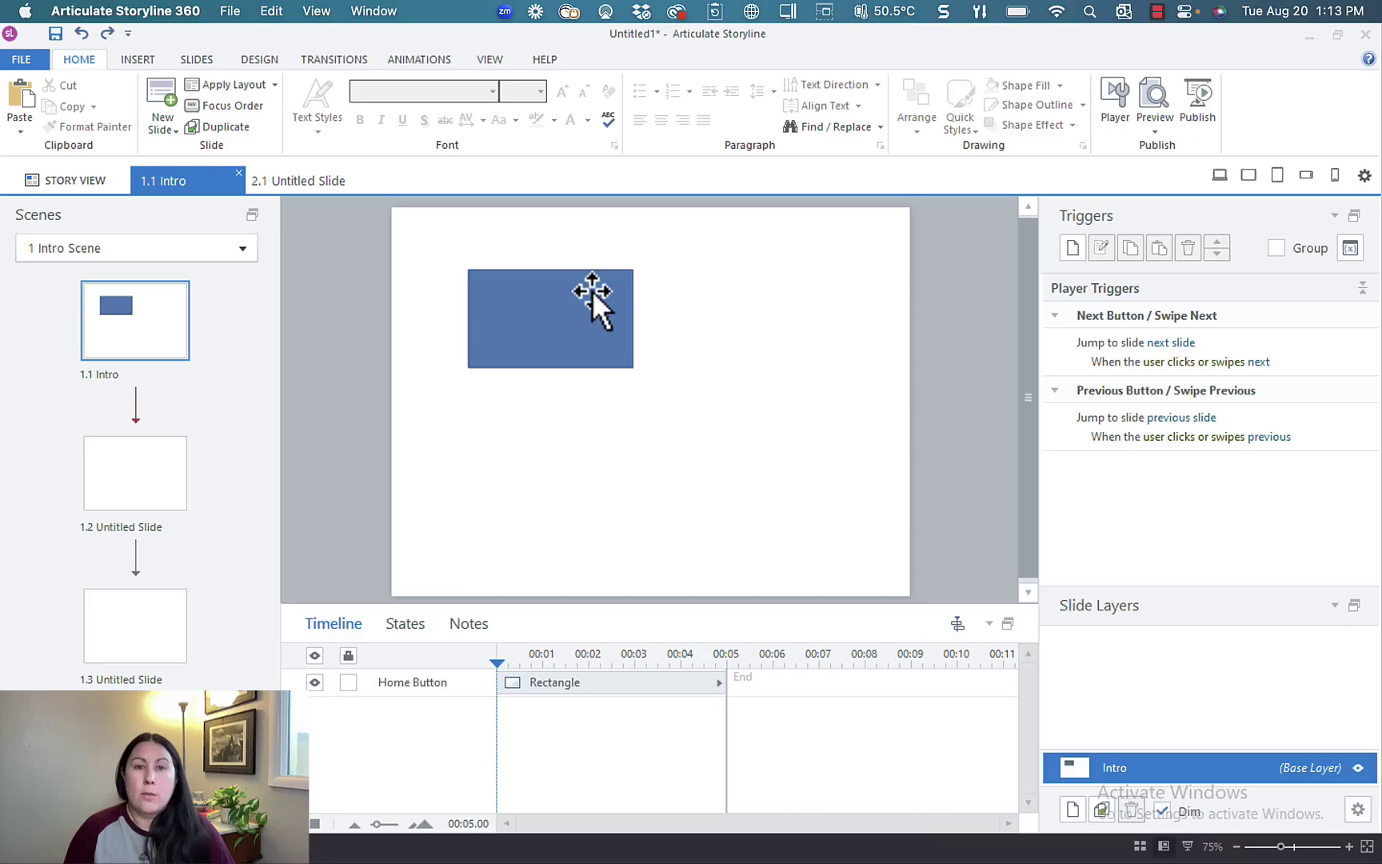
- Nudge the blue Home Button rectangle slightly left and down on the Intro slide
click(590, 299)
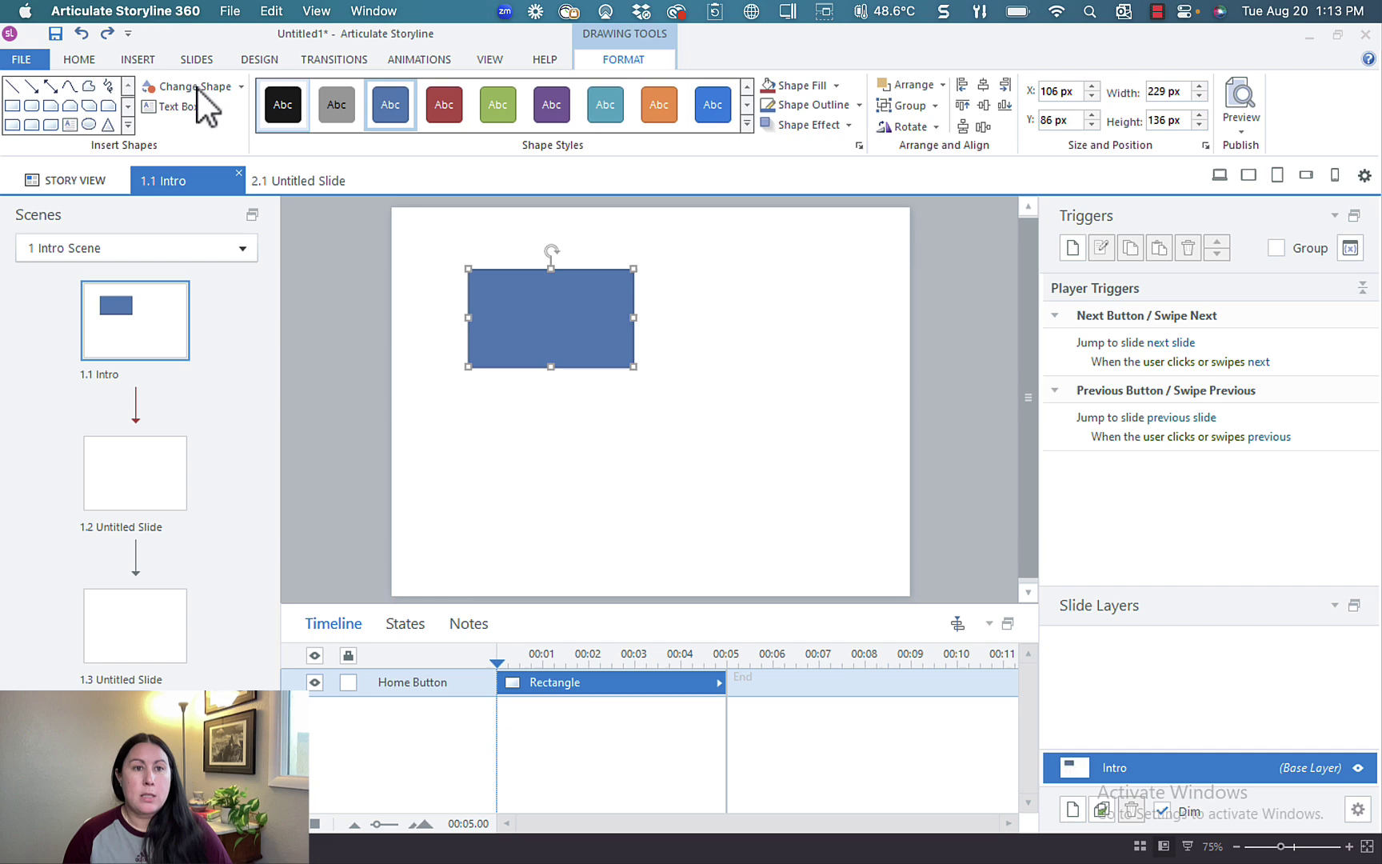
click(141, 62)
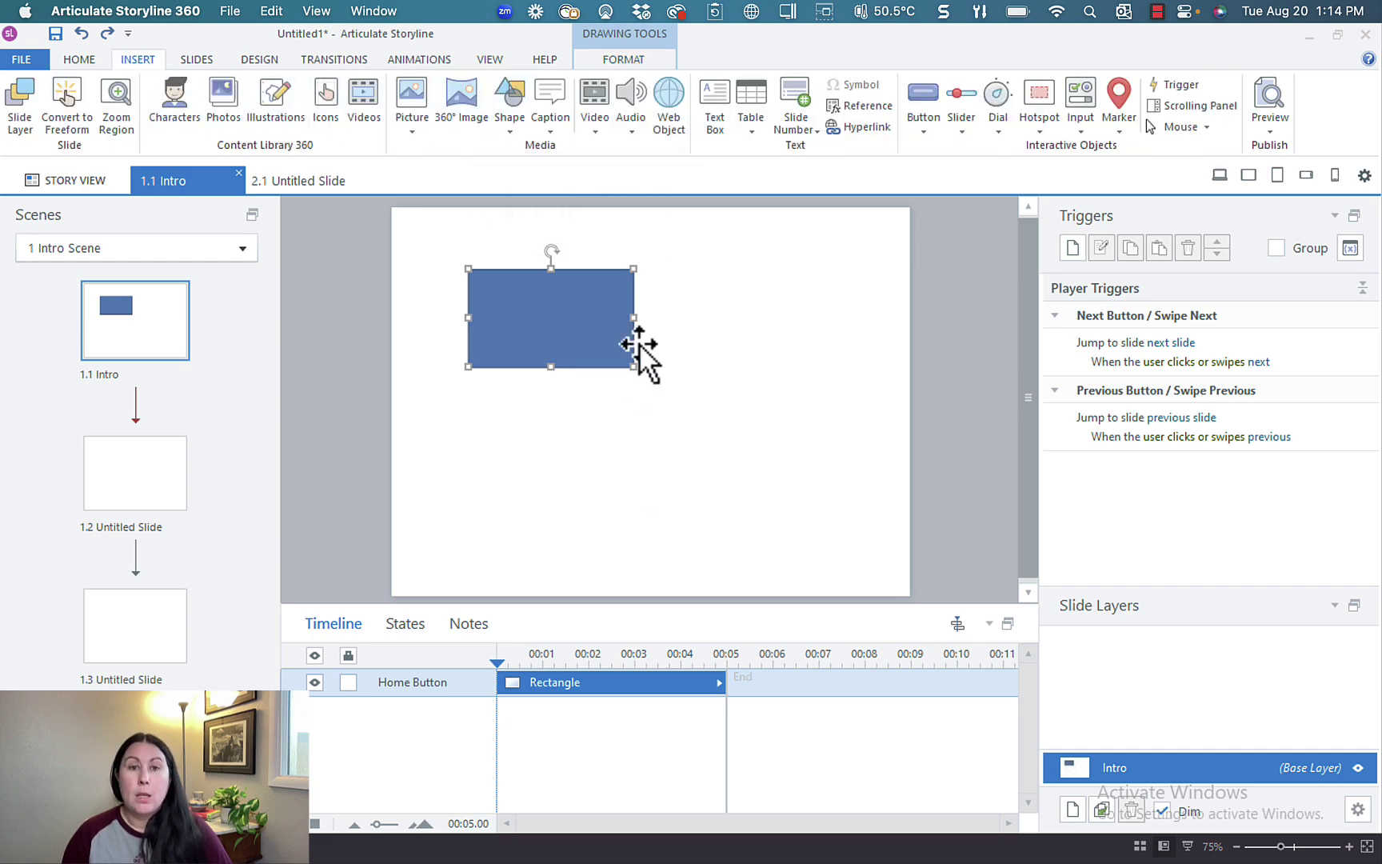
drag(572, 286, 547, 306)
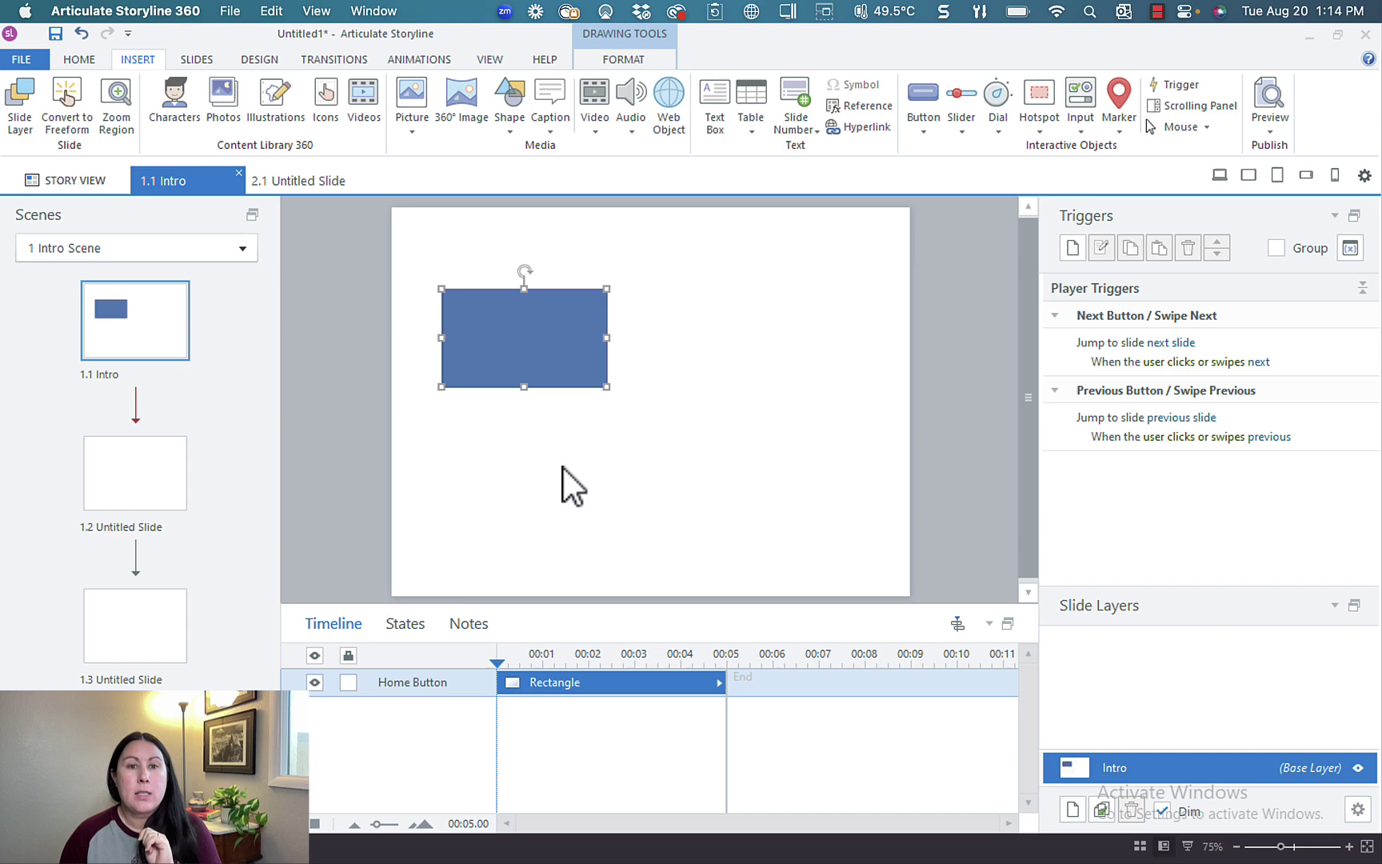
- Add a Hover state to the blue rectangle
click(406, 625)
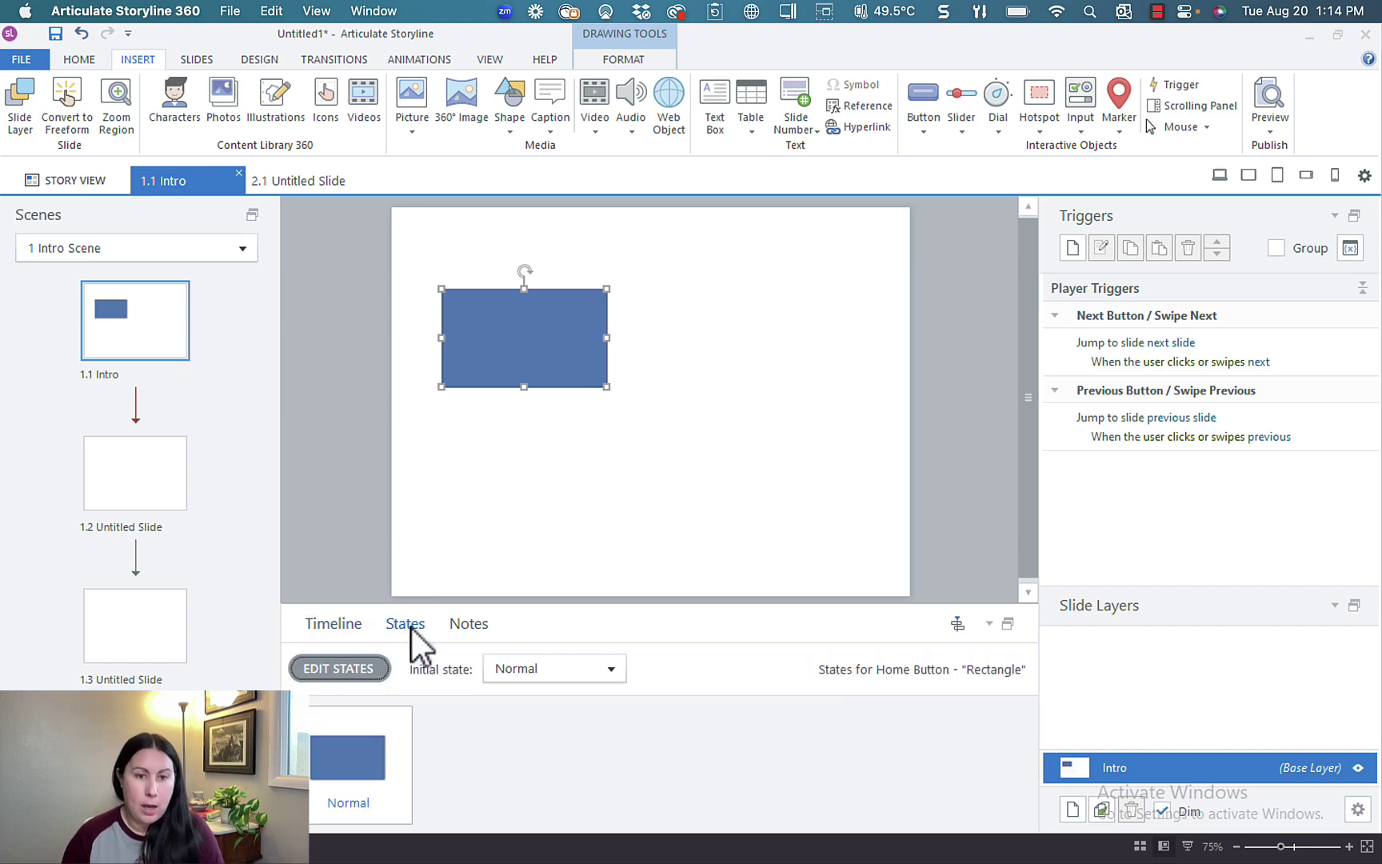
click(343, 669)
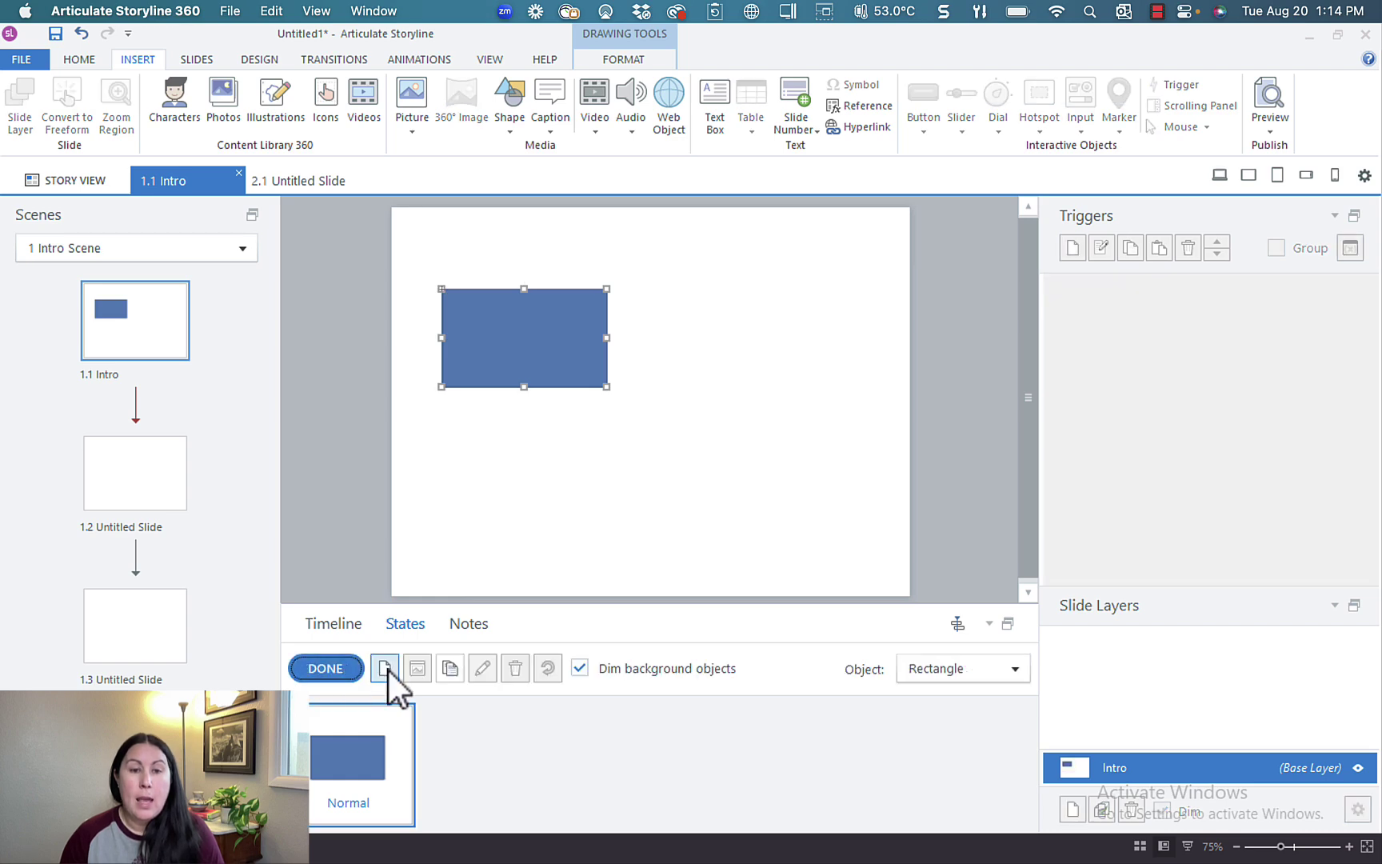
click(384, 668)
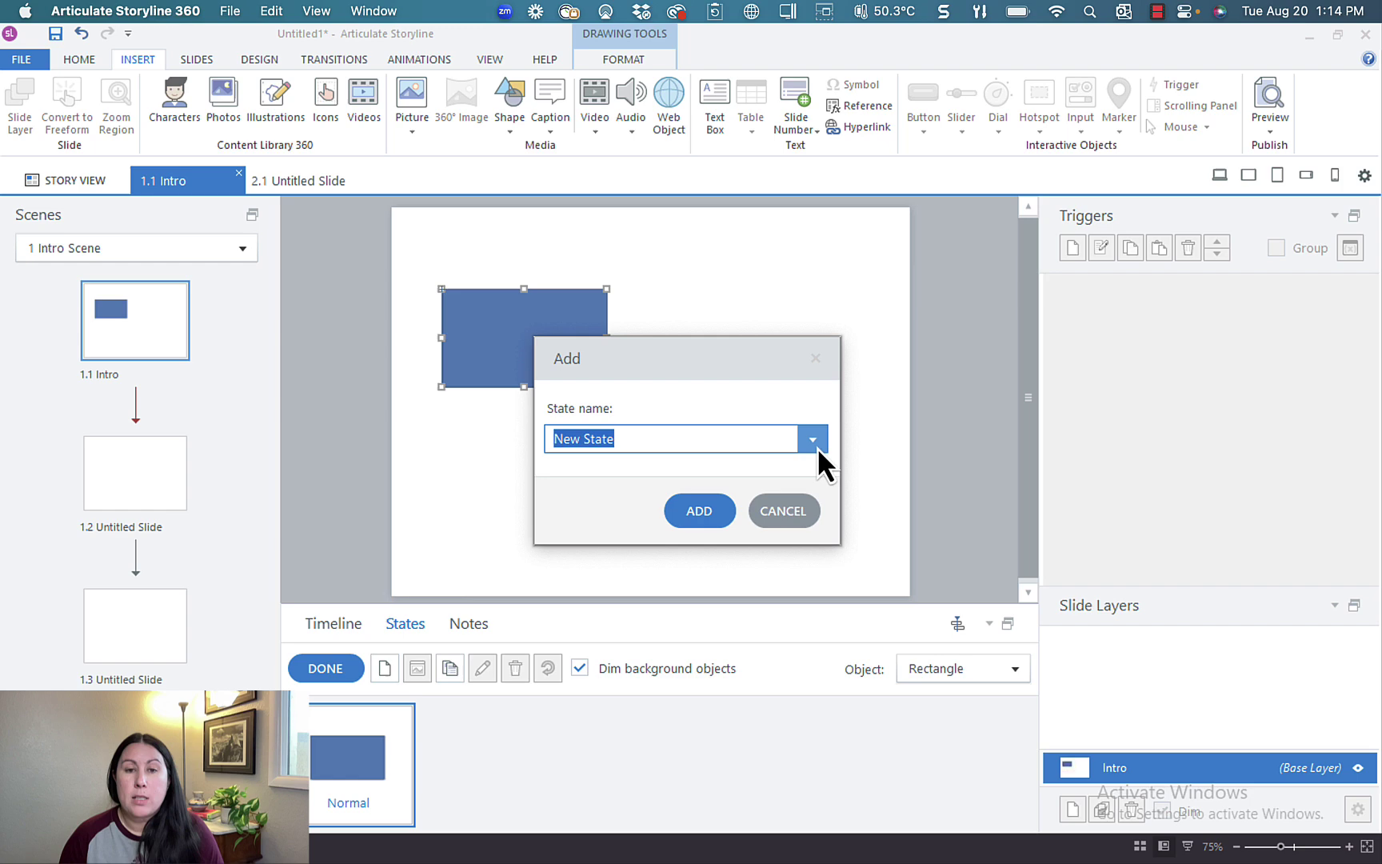
click(815, 444)
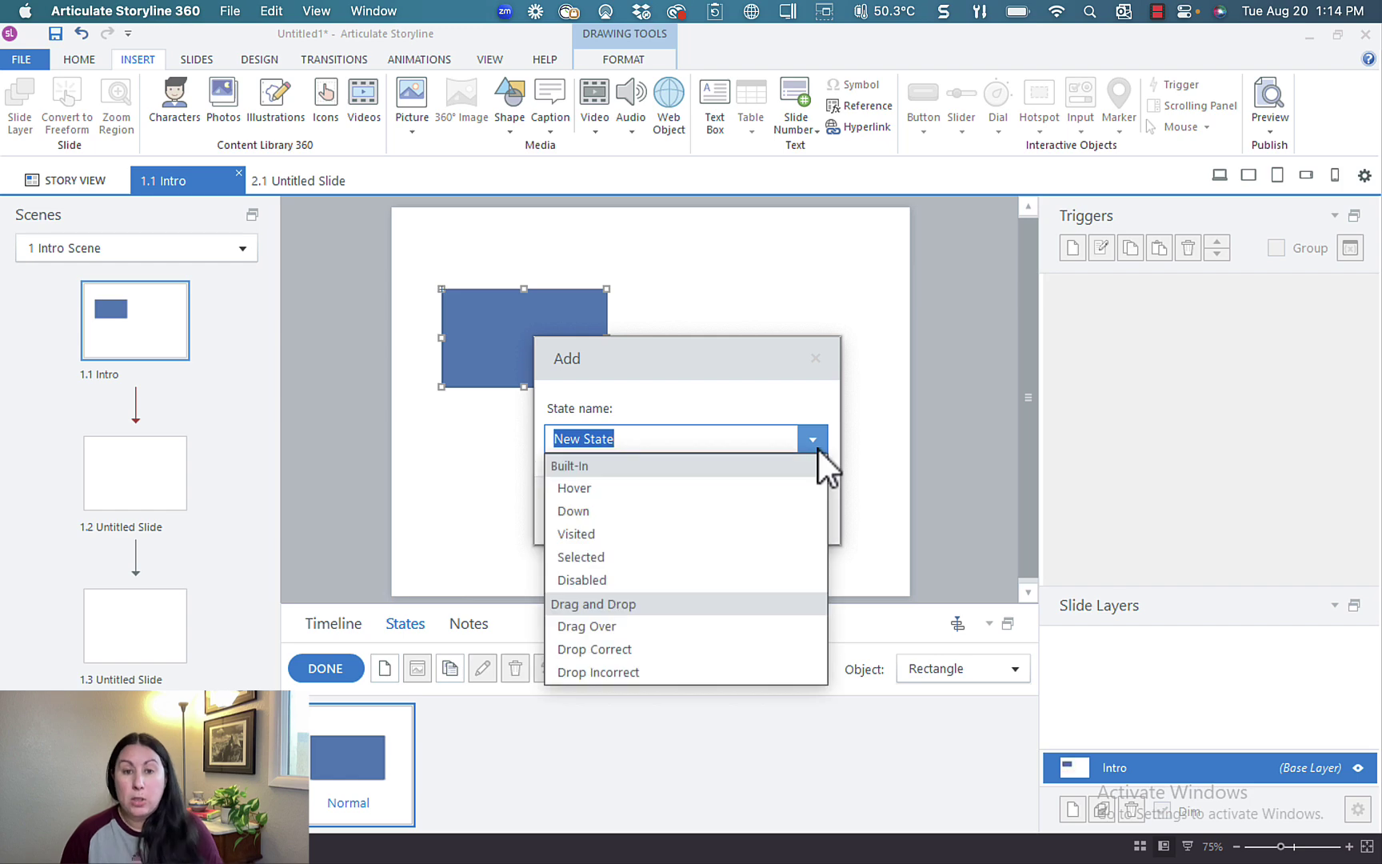
click(610, 494)
click(713, 511)
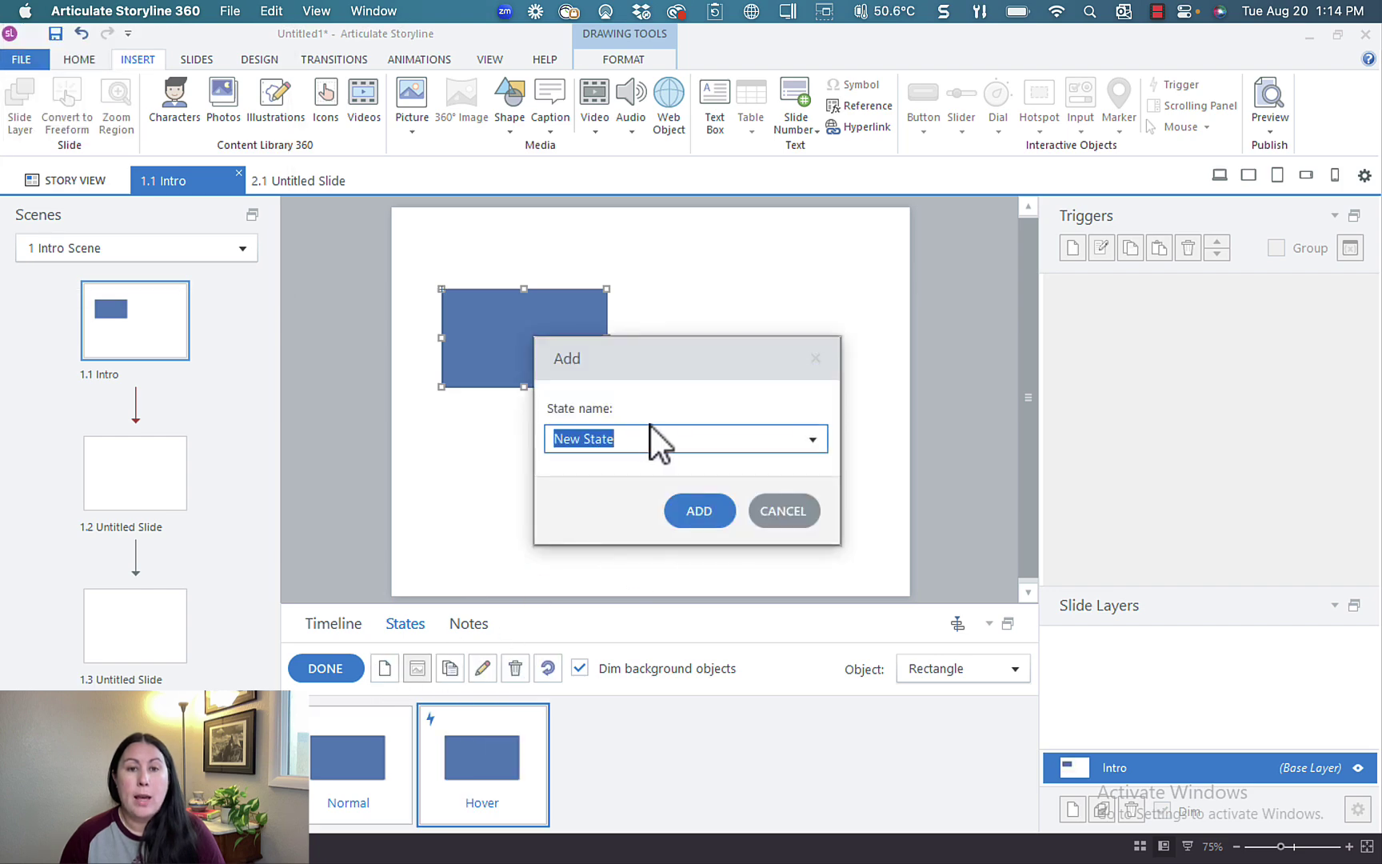
- Add Down and Visited states to the rectangle, then view its Normal state
click(812, 438)
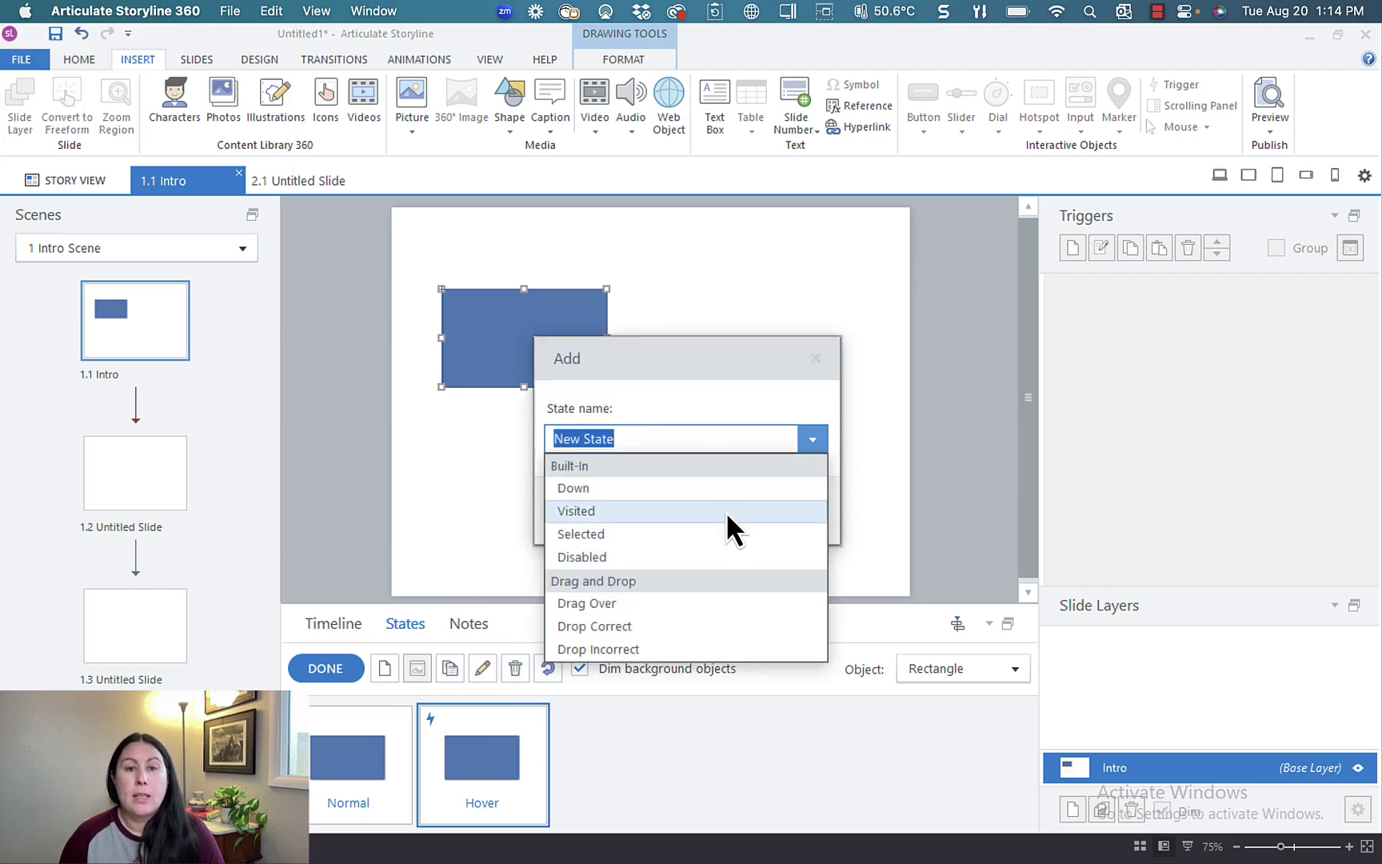
click(726, 489)
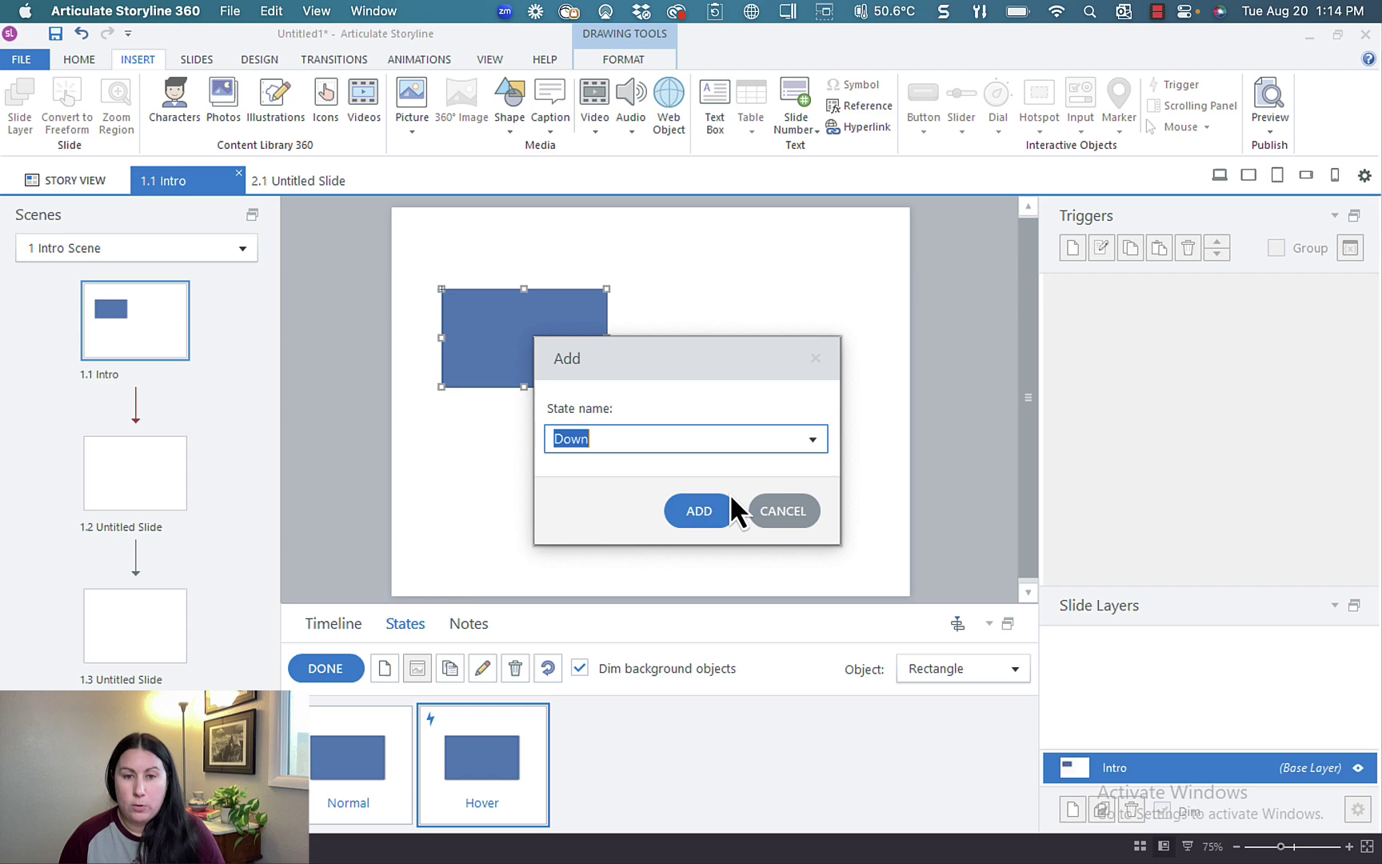
click(726, 512)
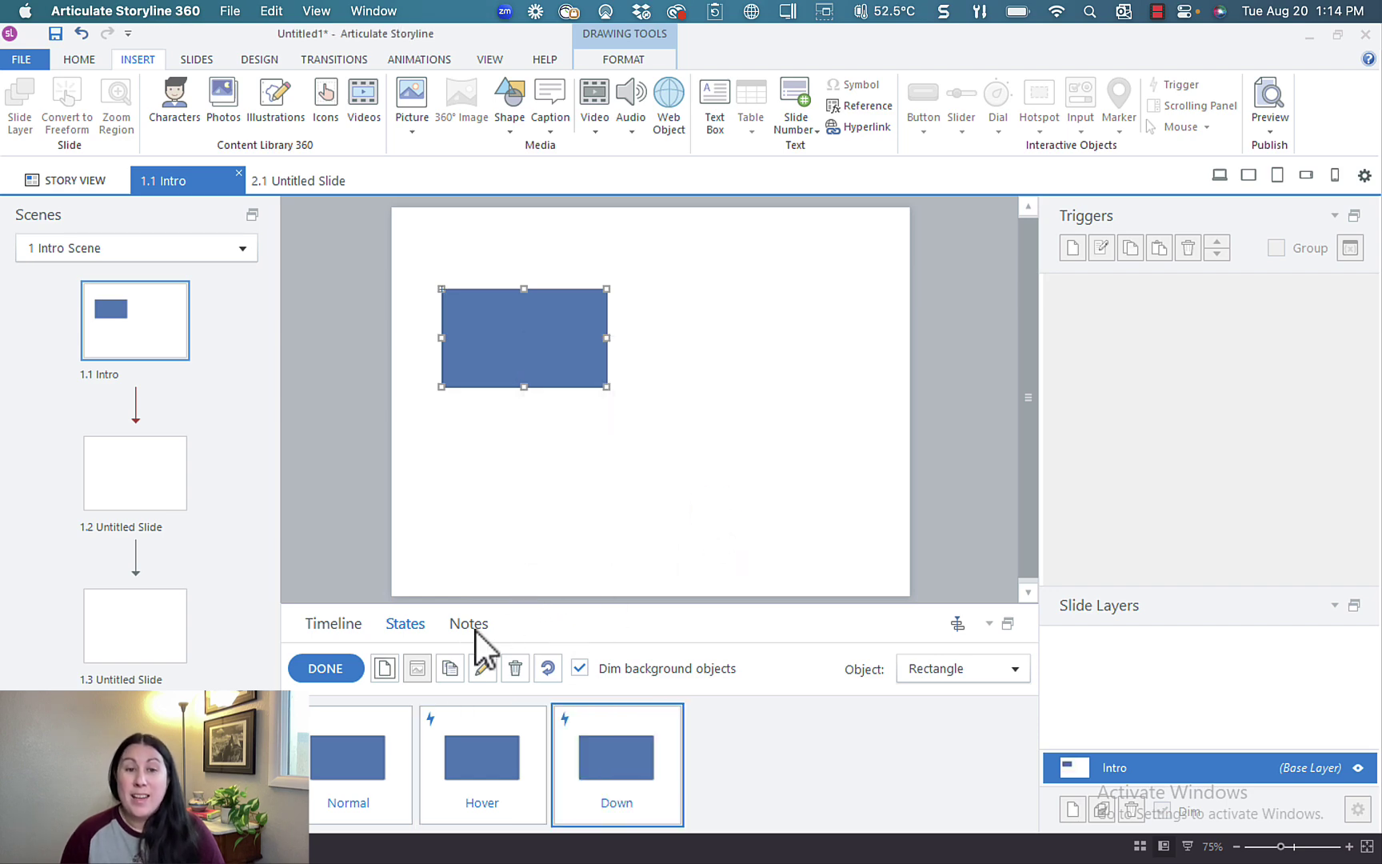
click(387, 670)
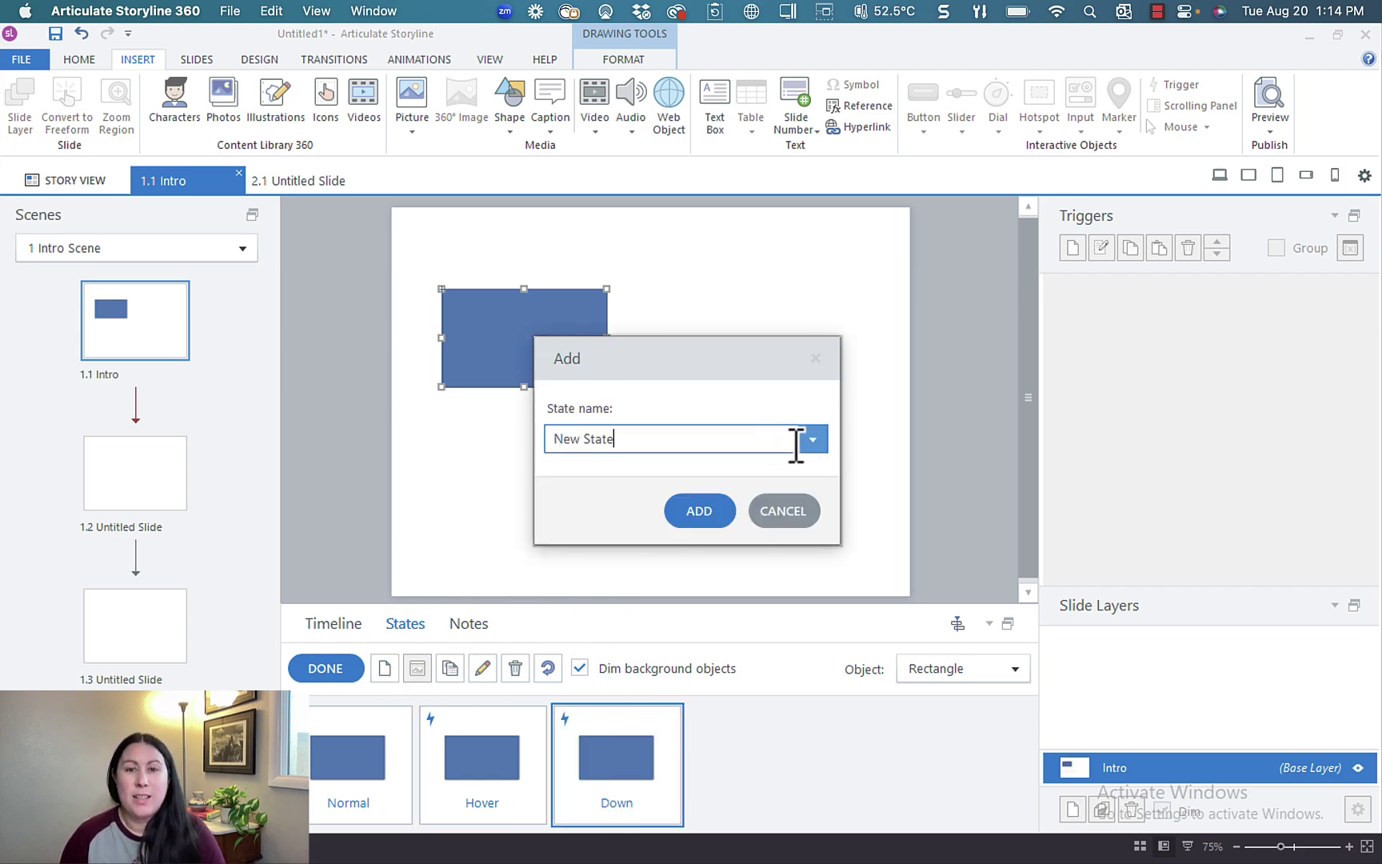
click(811, 439)
click(738, 492)
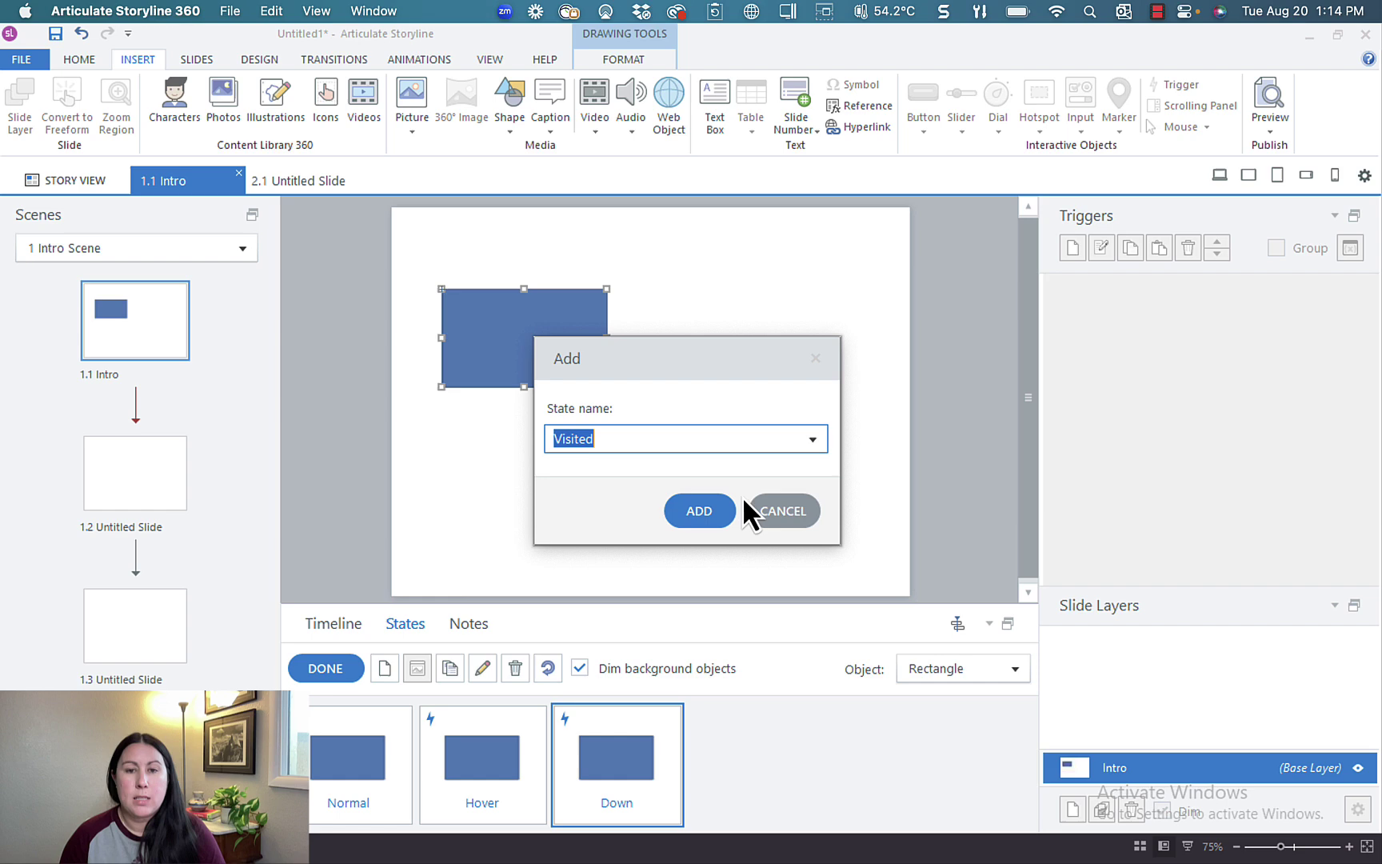
click(697, 512)
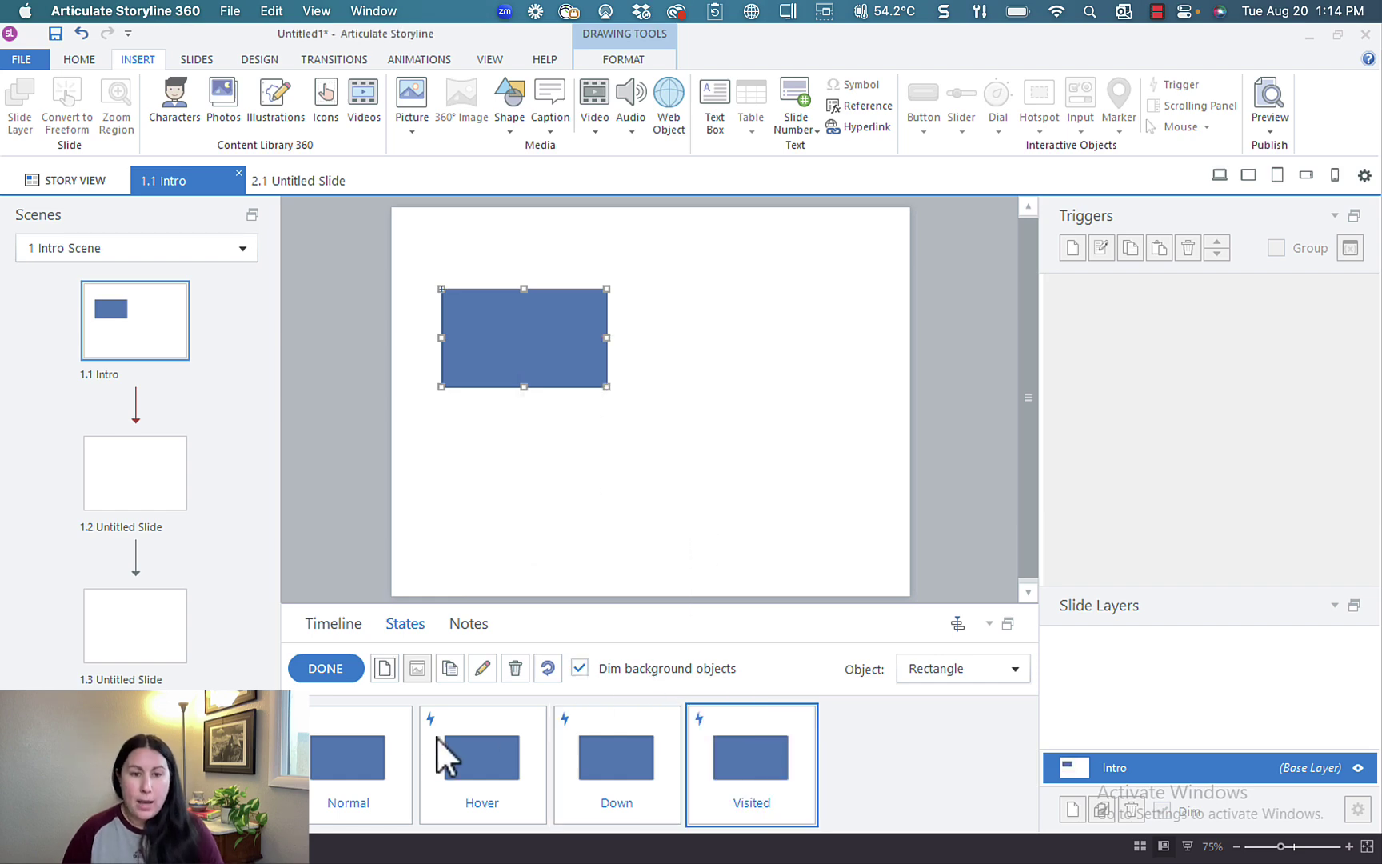
click(342, 760)
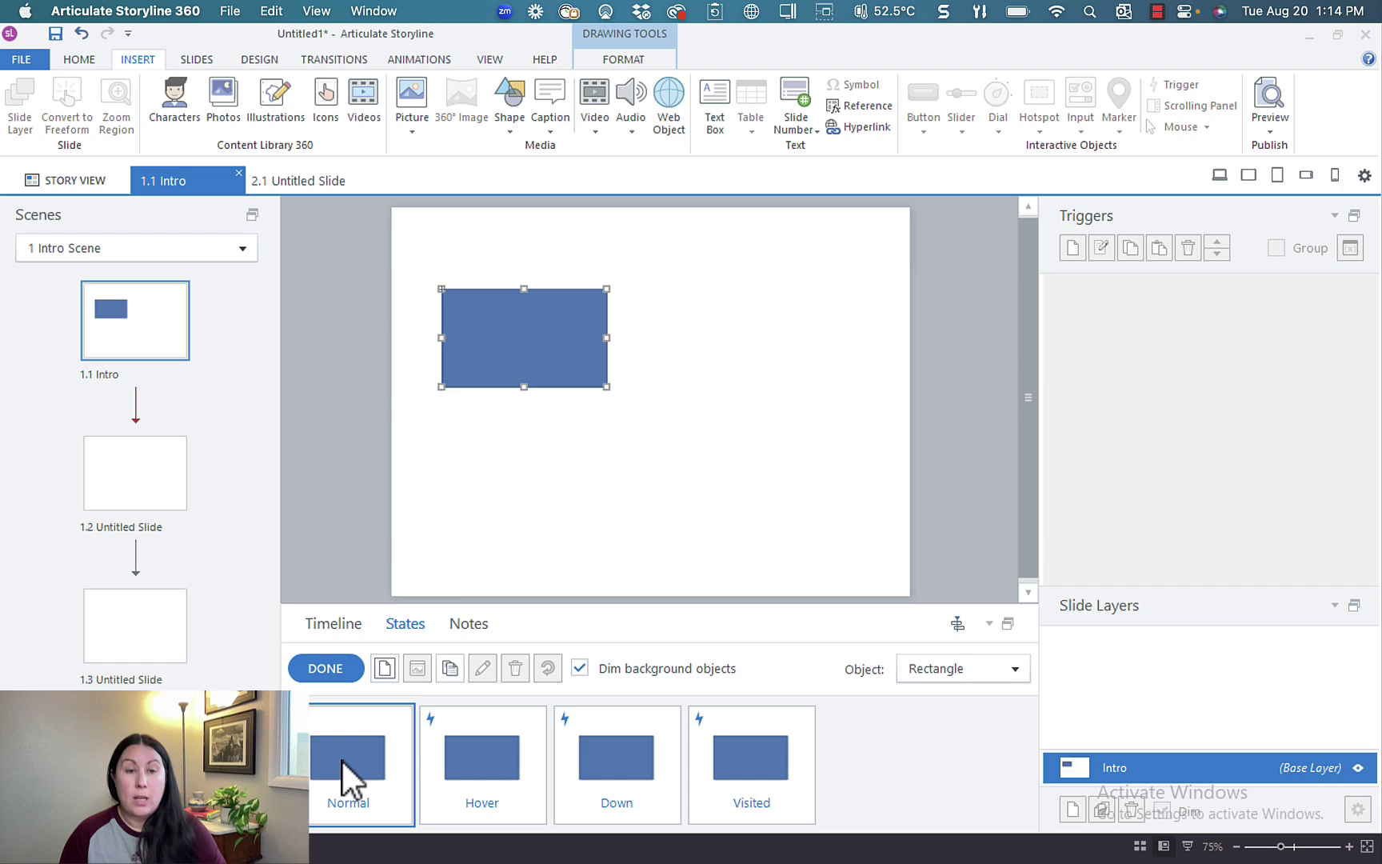
- Style the rectangle's Hover state orange, Down state purple and Visited state grey
click(491, 757)
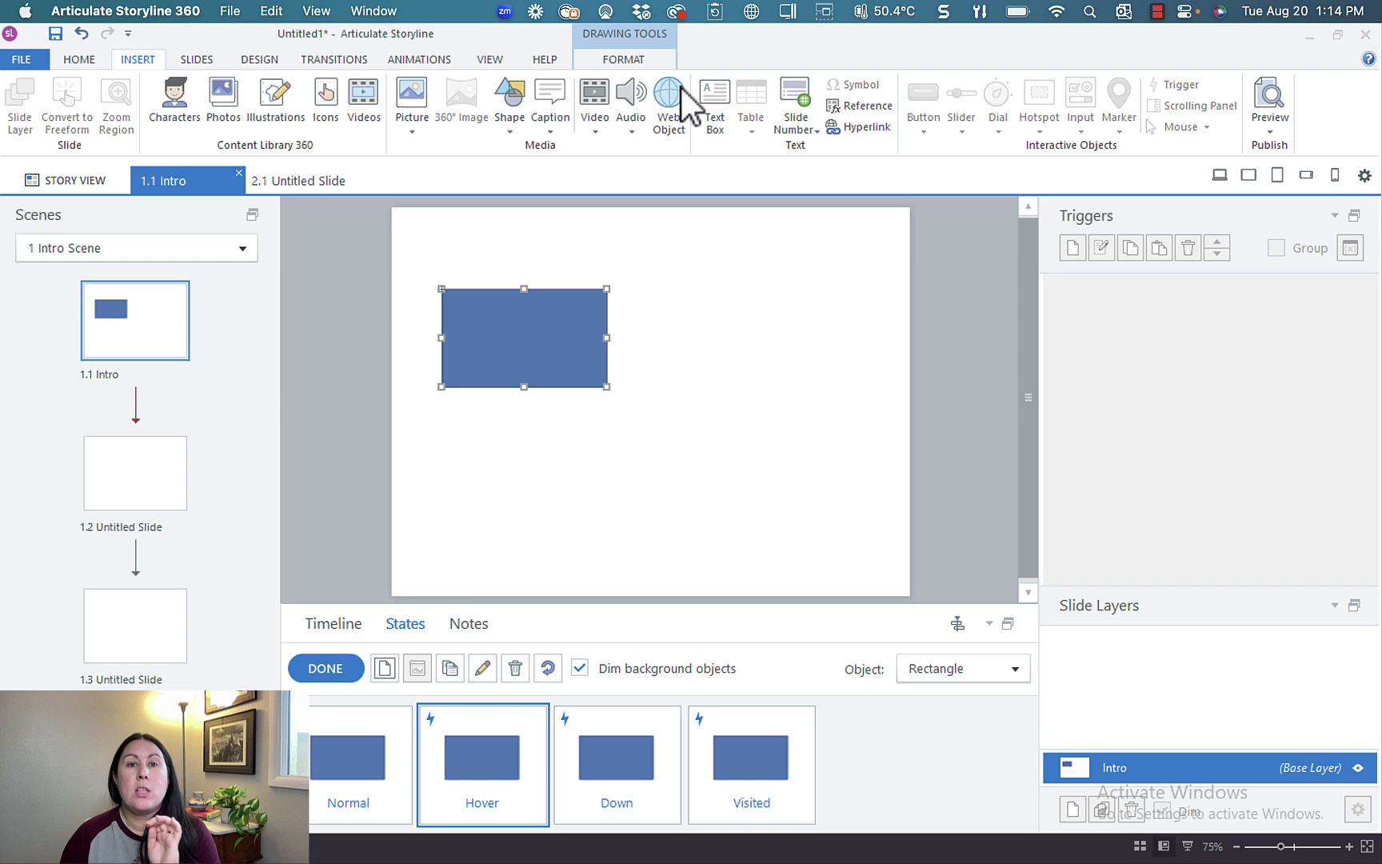
click(648, 62)
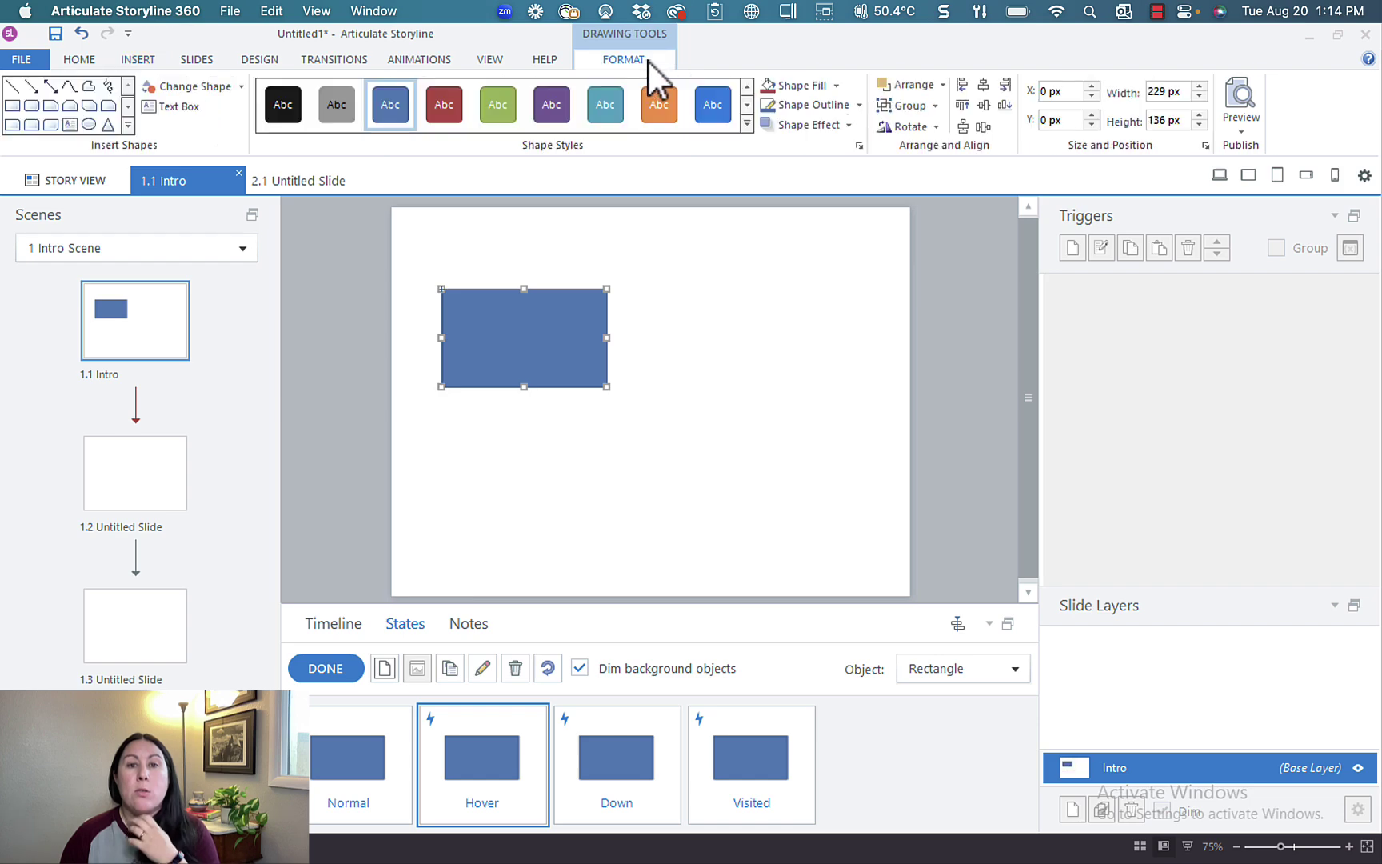
click(665, 107)
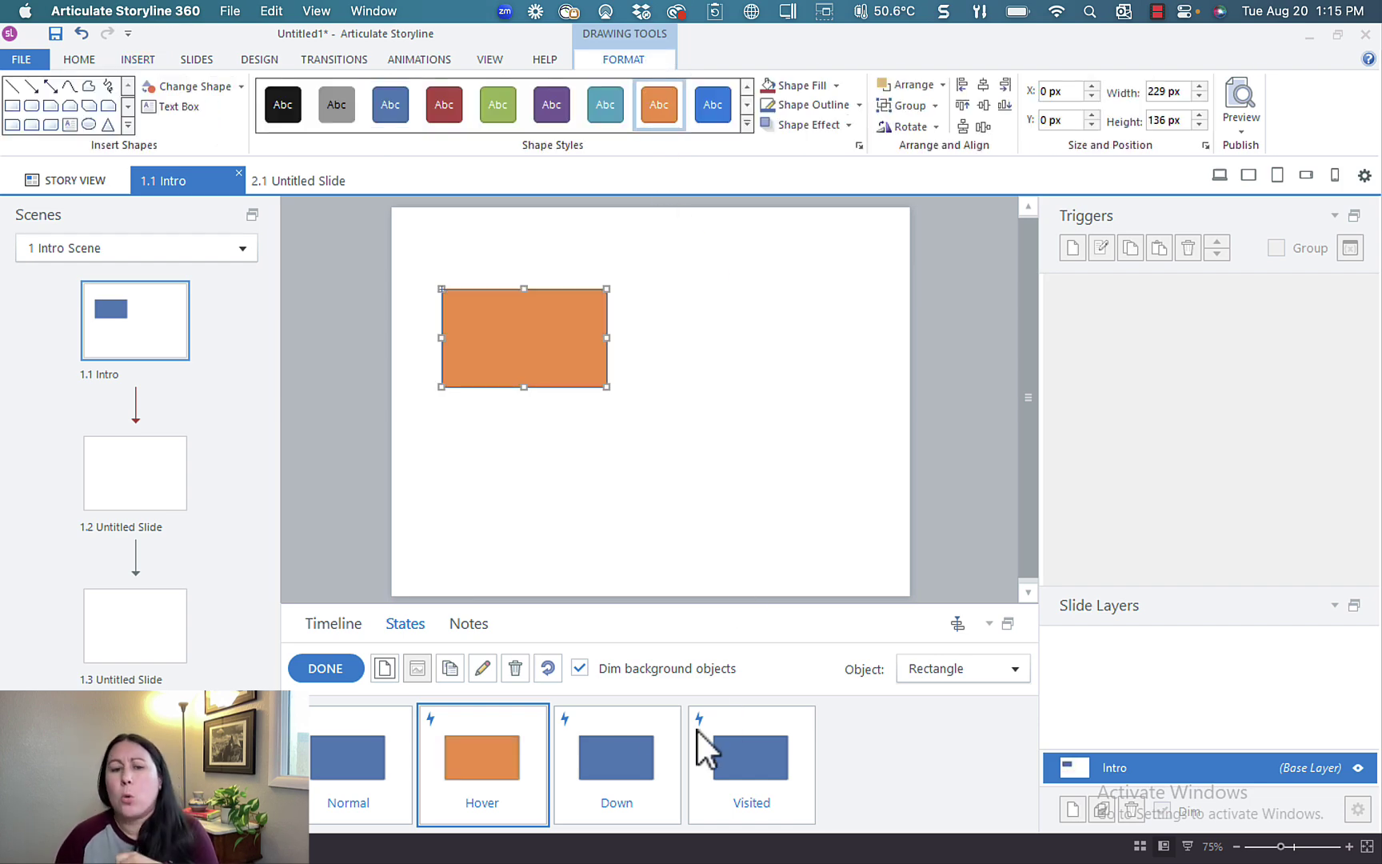
click(587, 756)
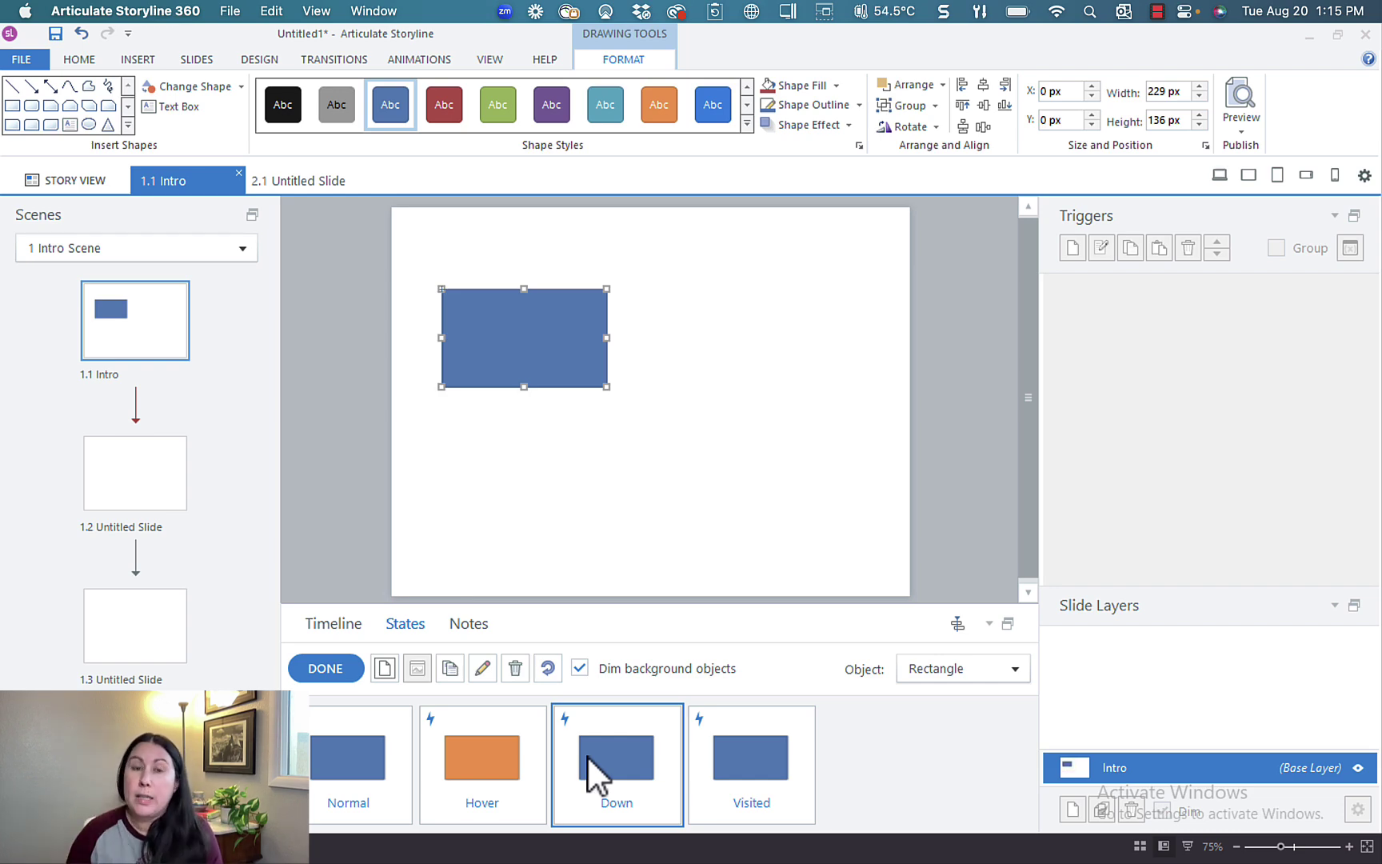
click(551, 104)
click(747, 755)
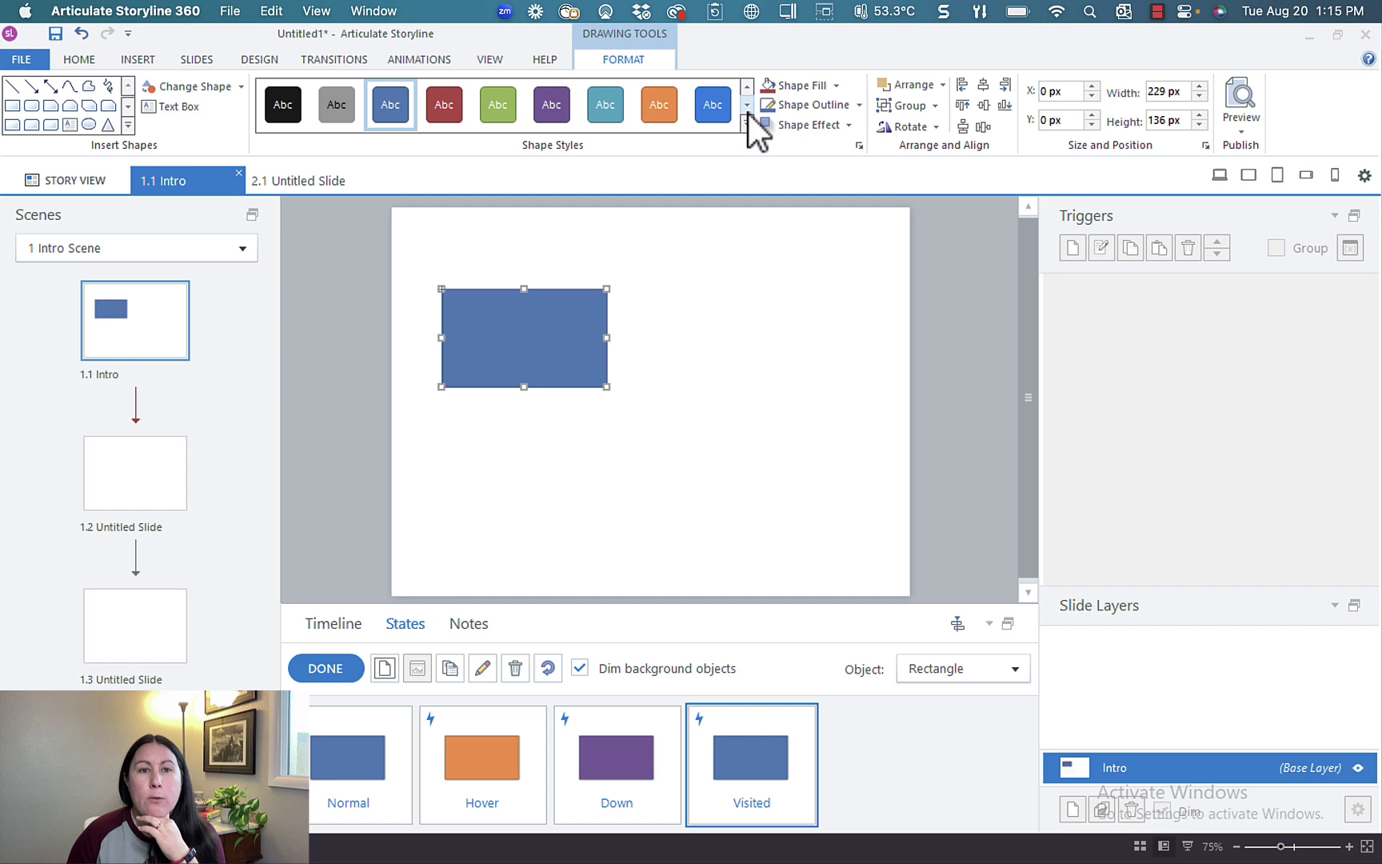
click(330, 110)
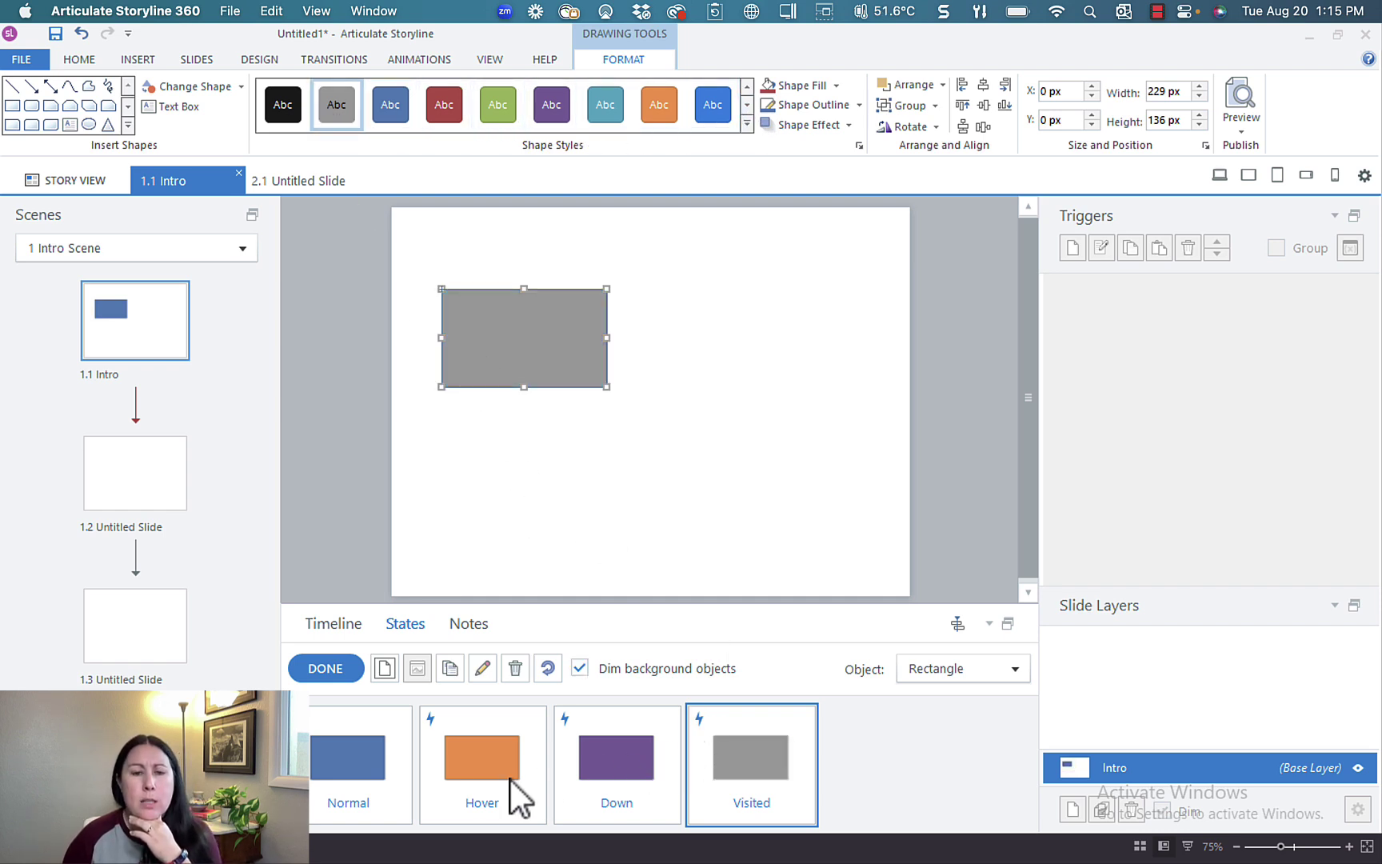
- Finish state editing, then reselect the rectangle and show its states
click(325, 668)
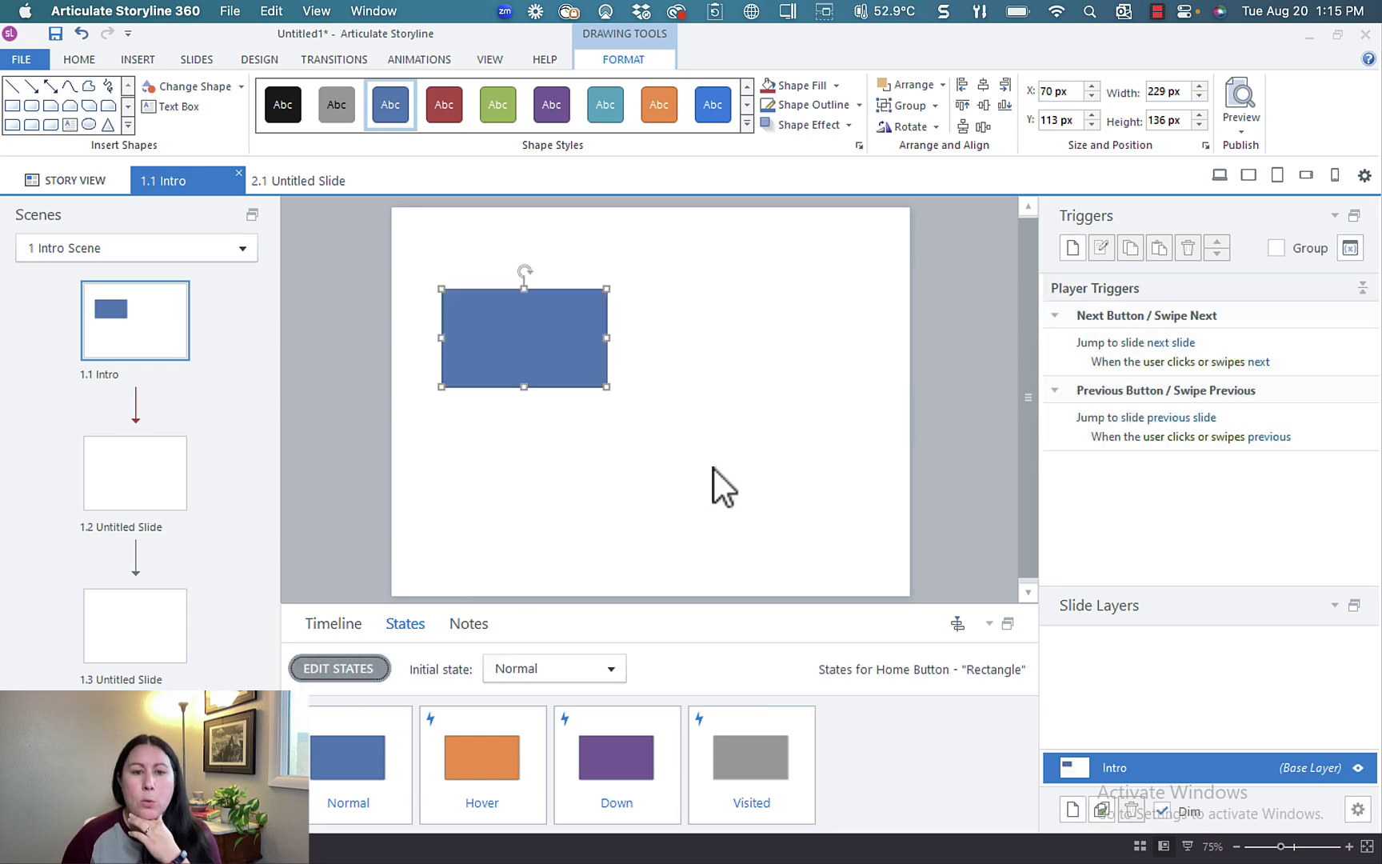
click(335, 626)
click(951, 426)
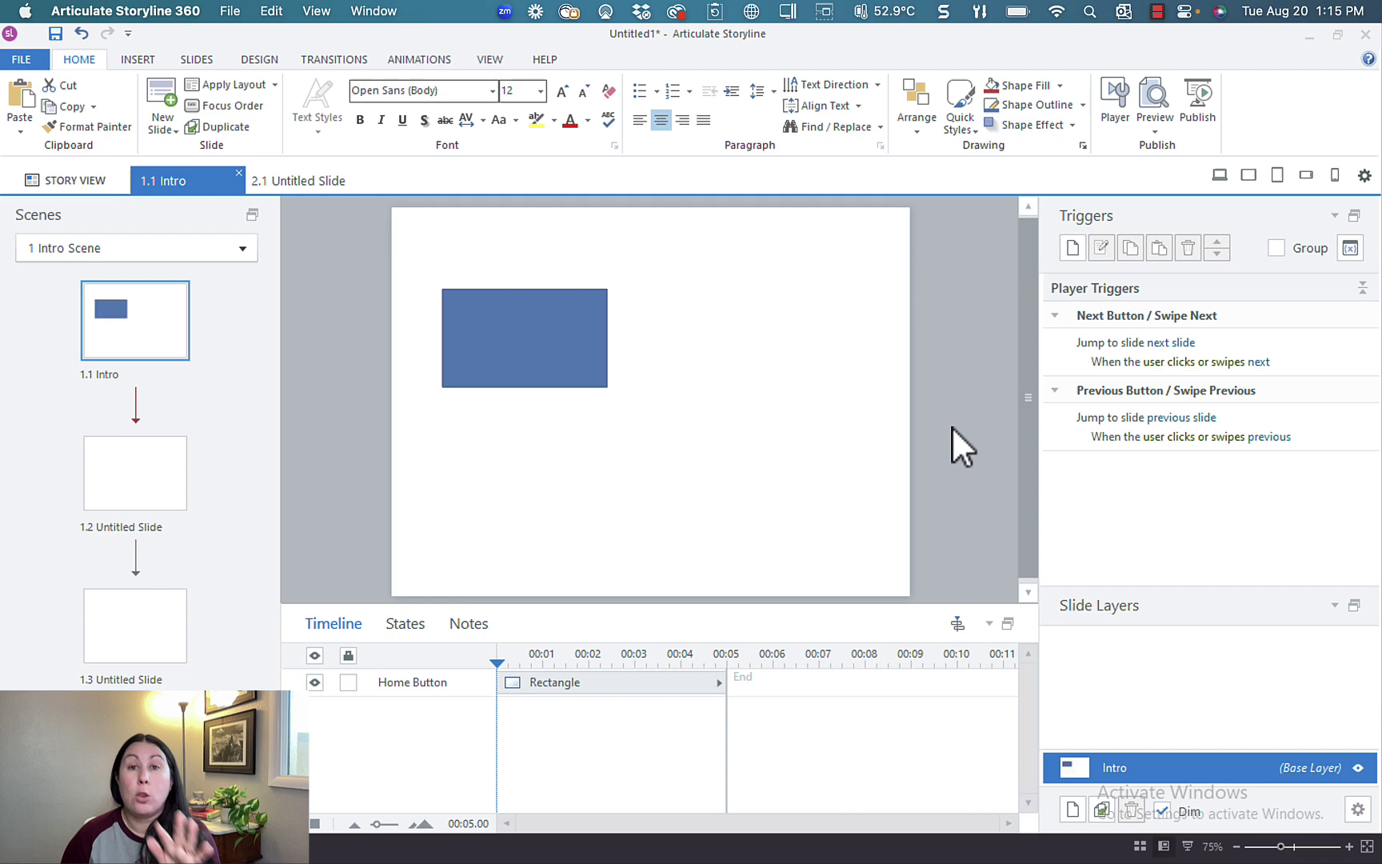
click(562, 359)
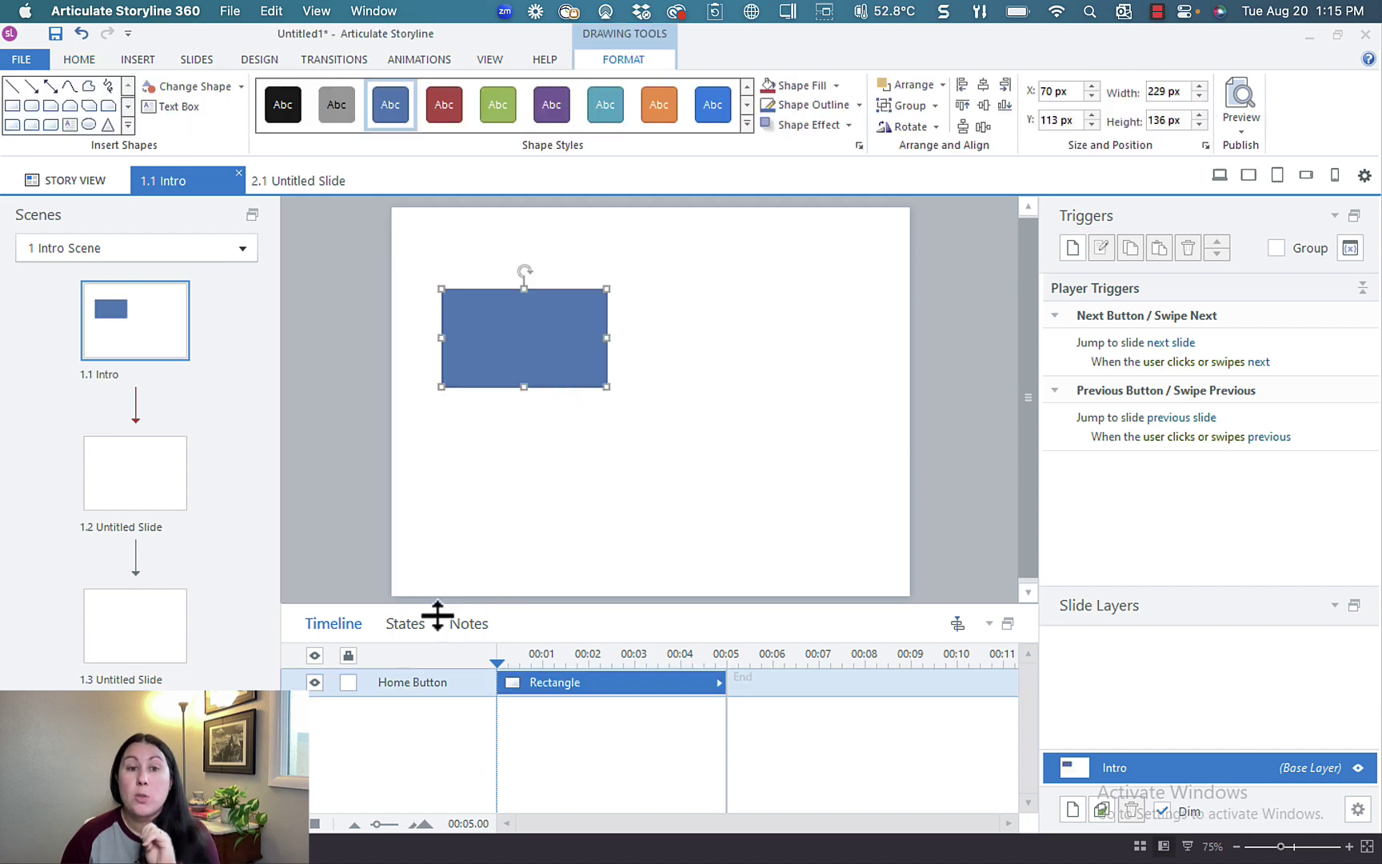
click(410, 631)
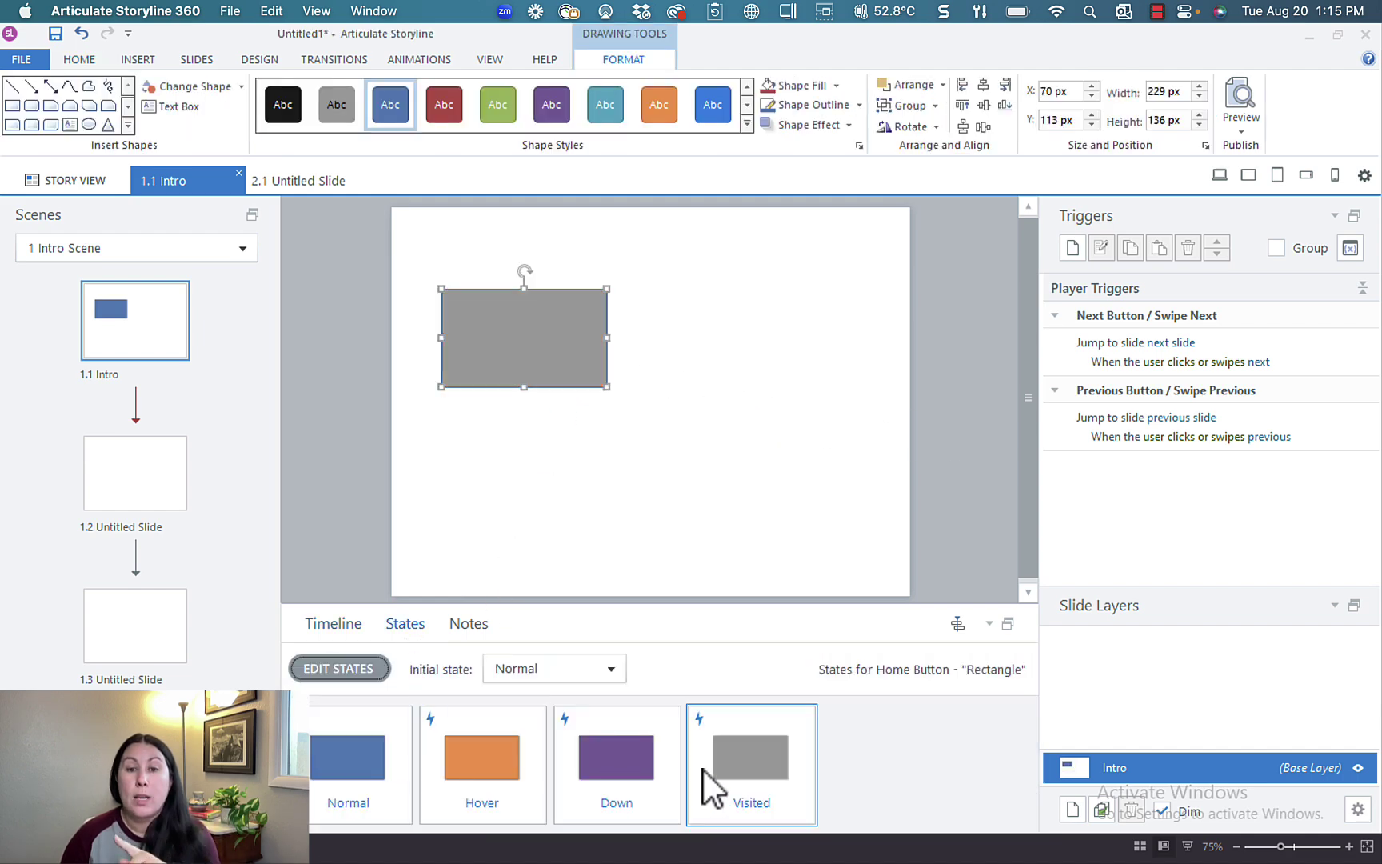
- Preview the slide, hovering and clicking the button to check its orange, purple and grey looks
click(966, 393)
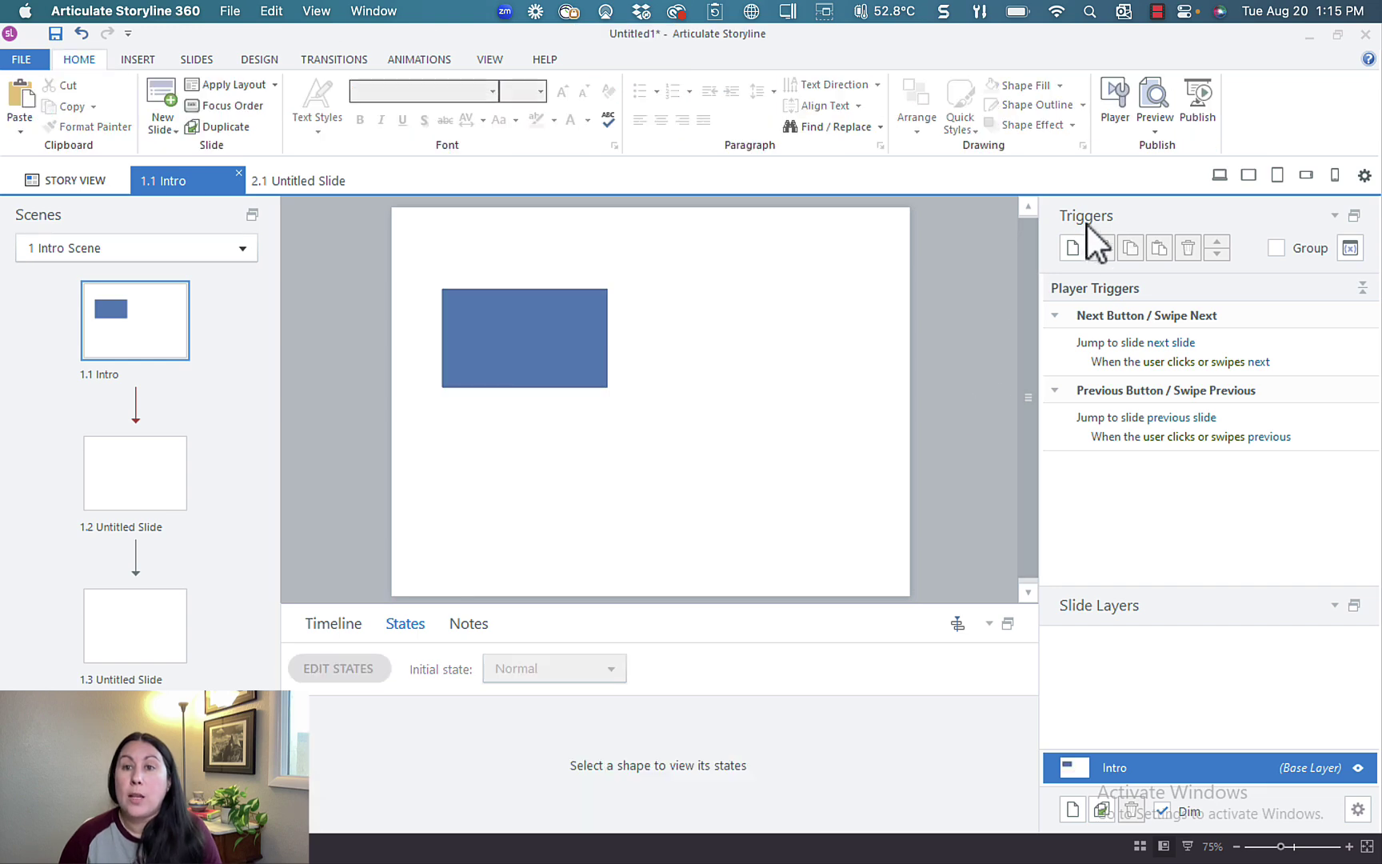
click(1165, 95)
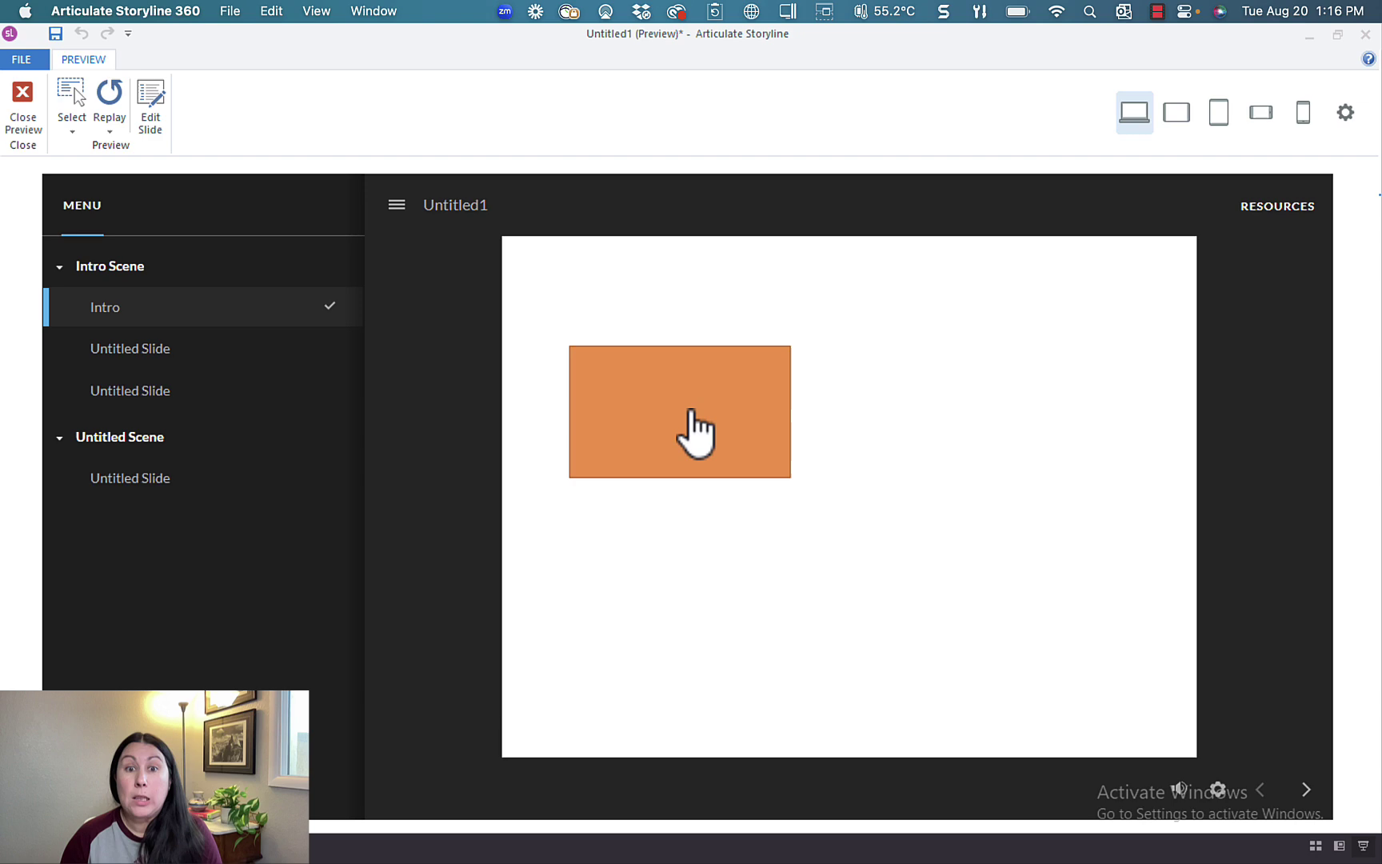
click(691, 411)
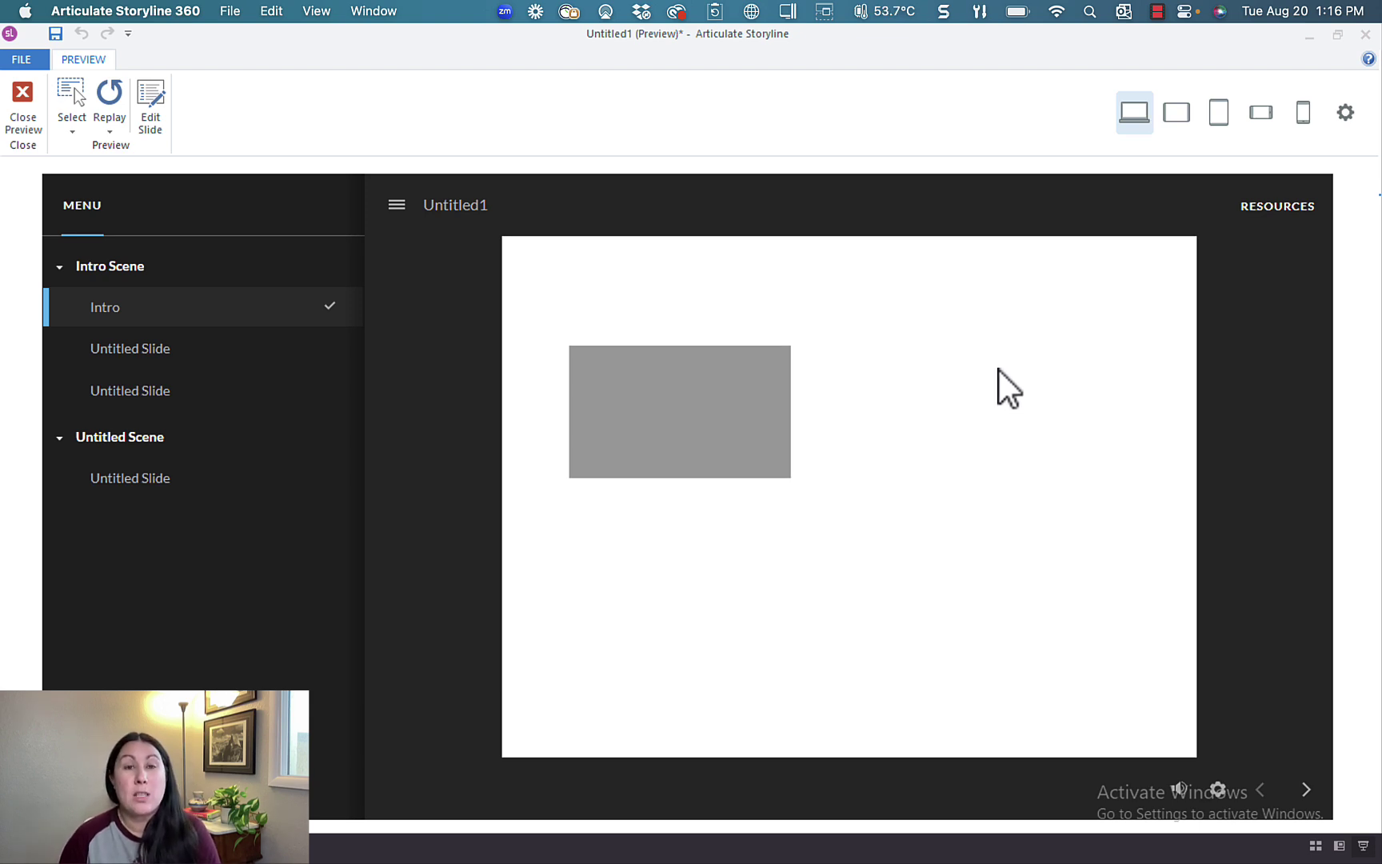
click(674, 461)
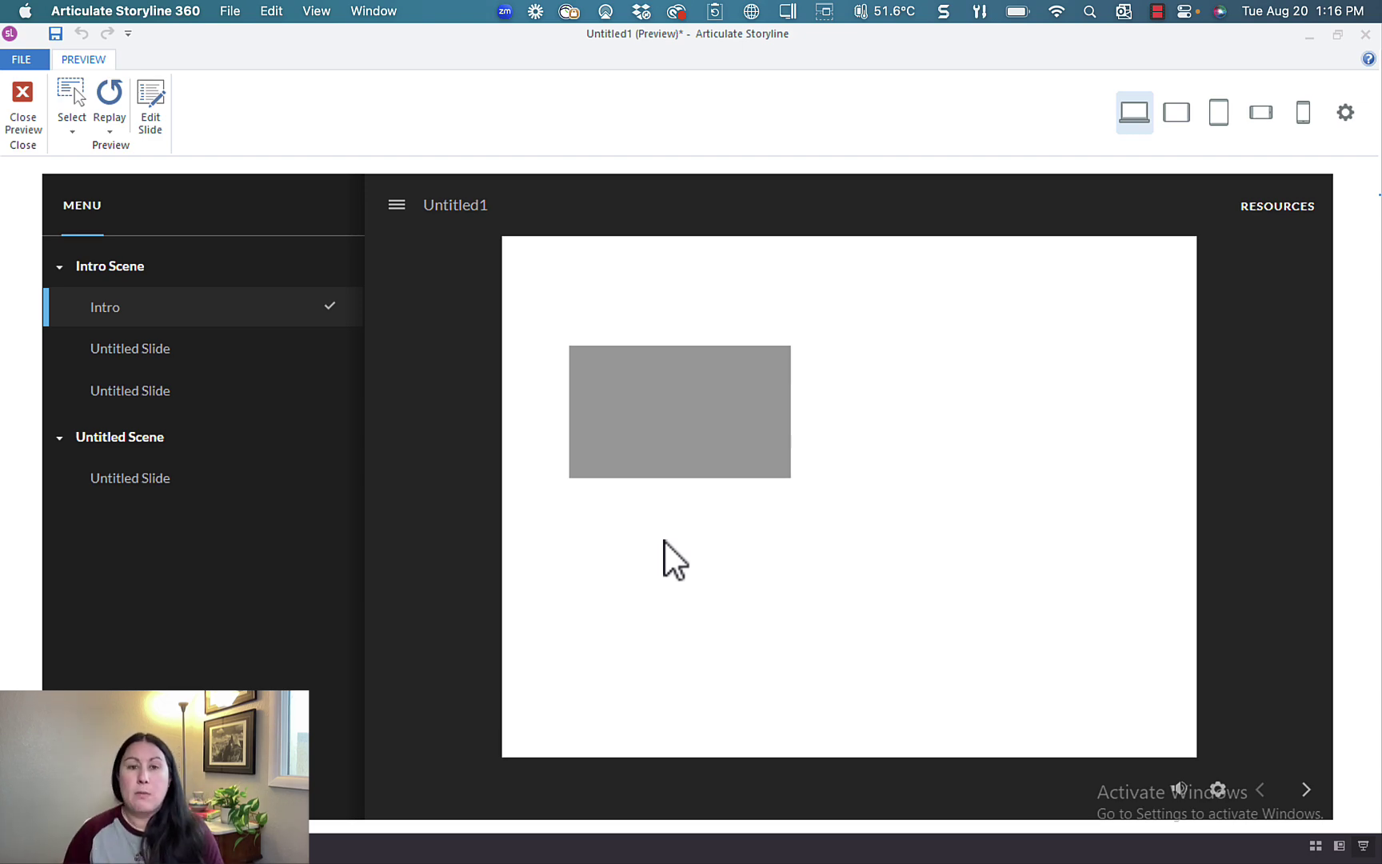
click(12, 103)
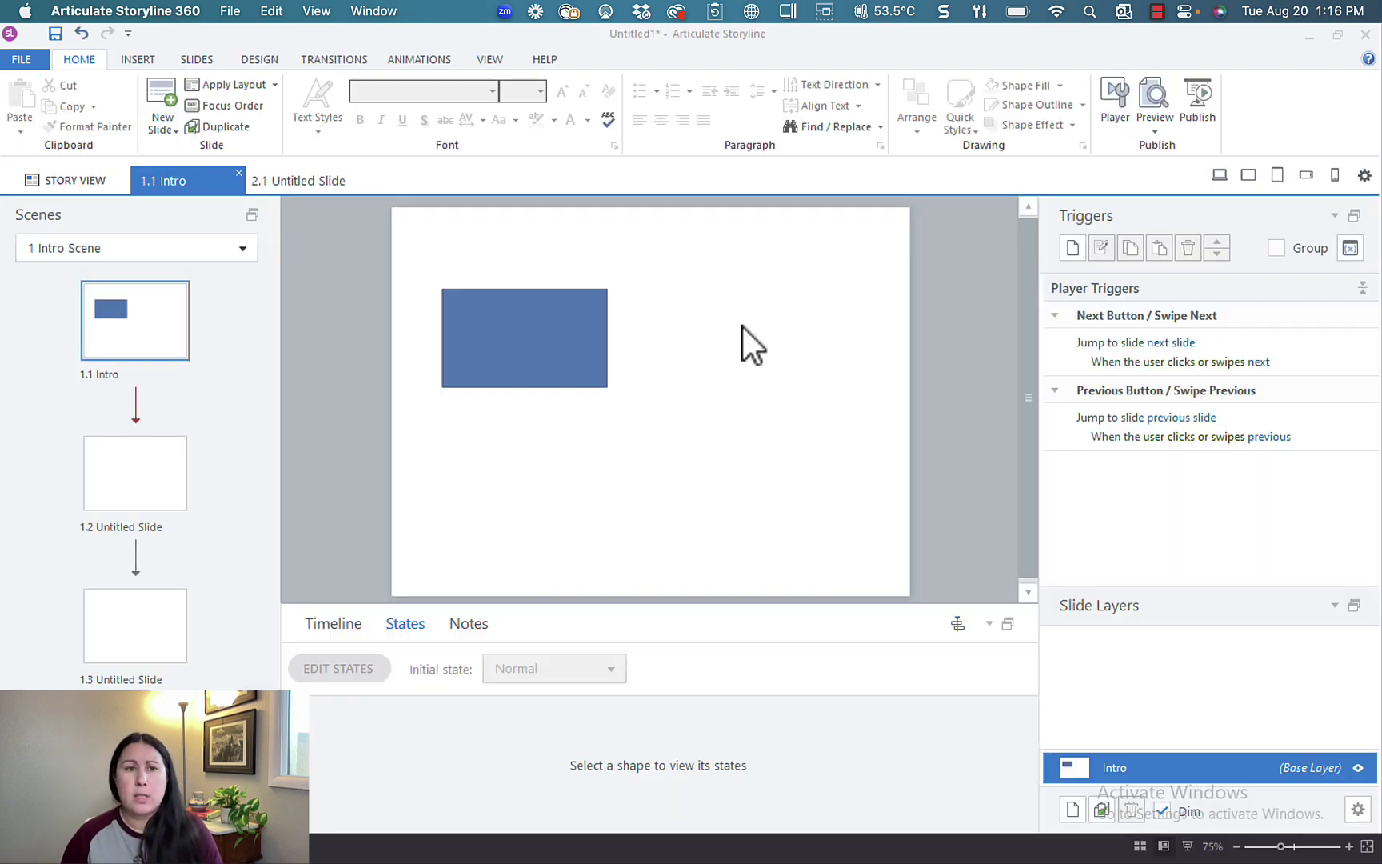
- Insert Samantha from the Illustrated - Classic characters onto the Intro slide
click(138, 60)
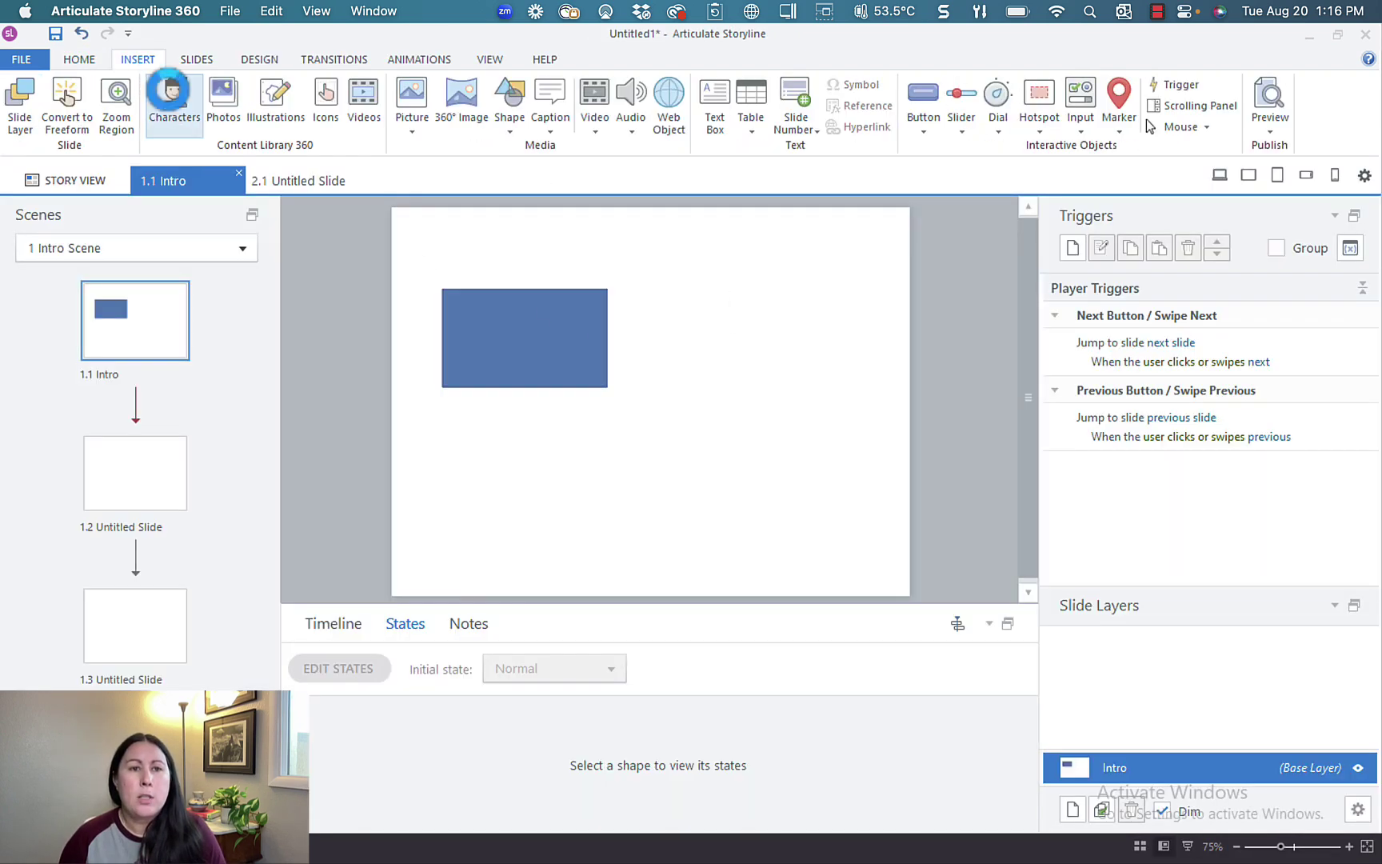
click(170, 90)
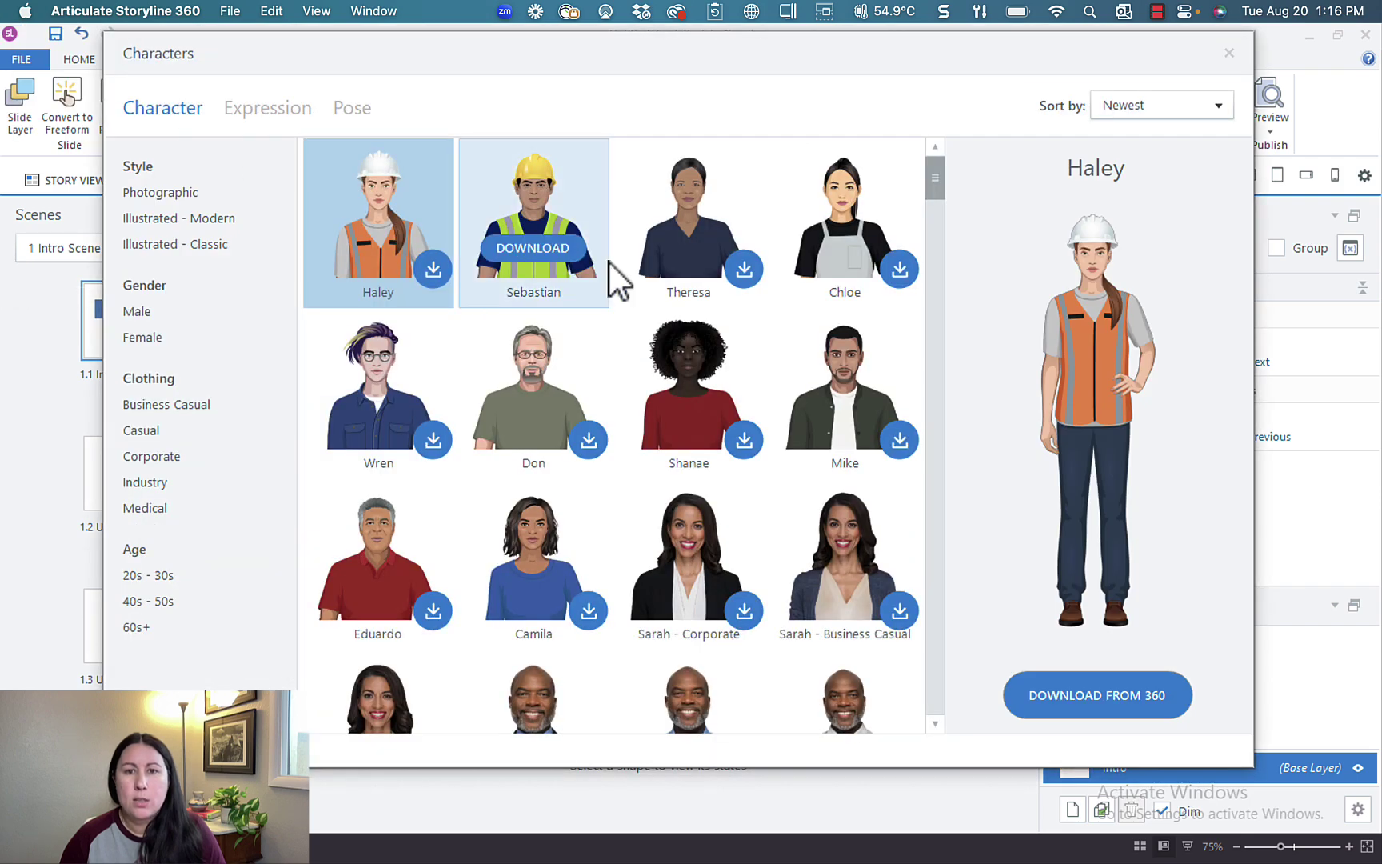
click(197, 249)
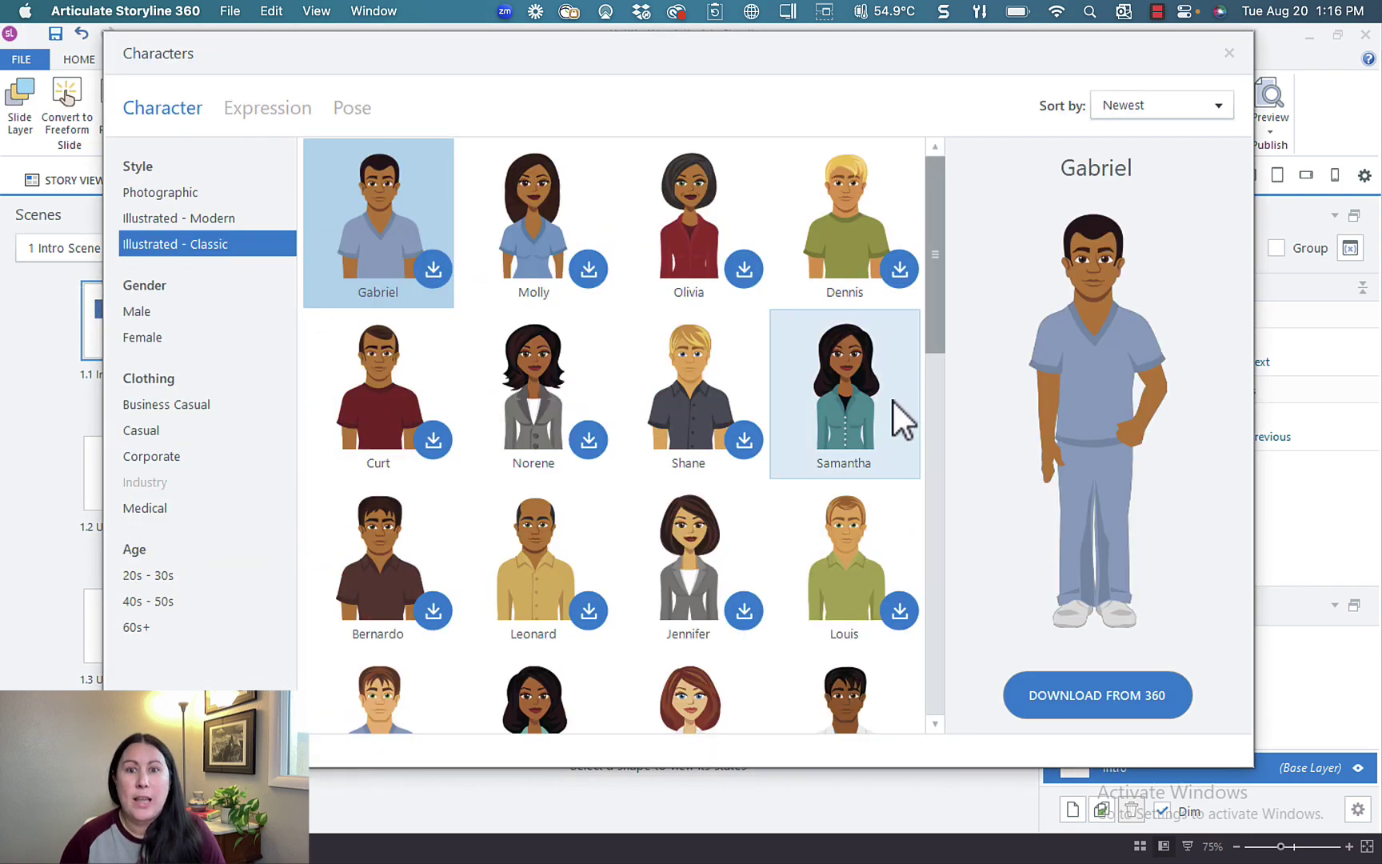
click(849, 399)
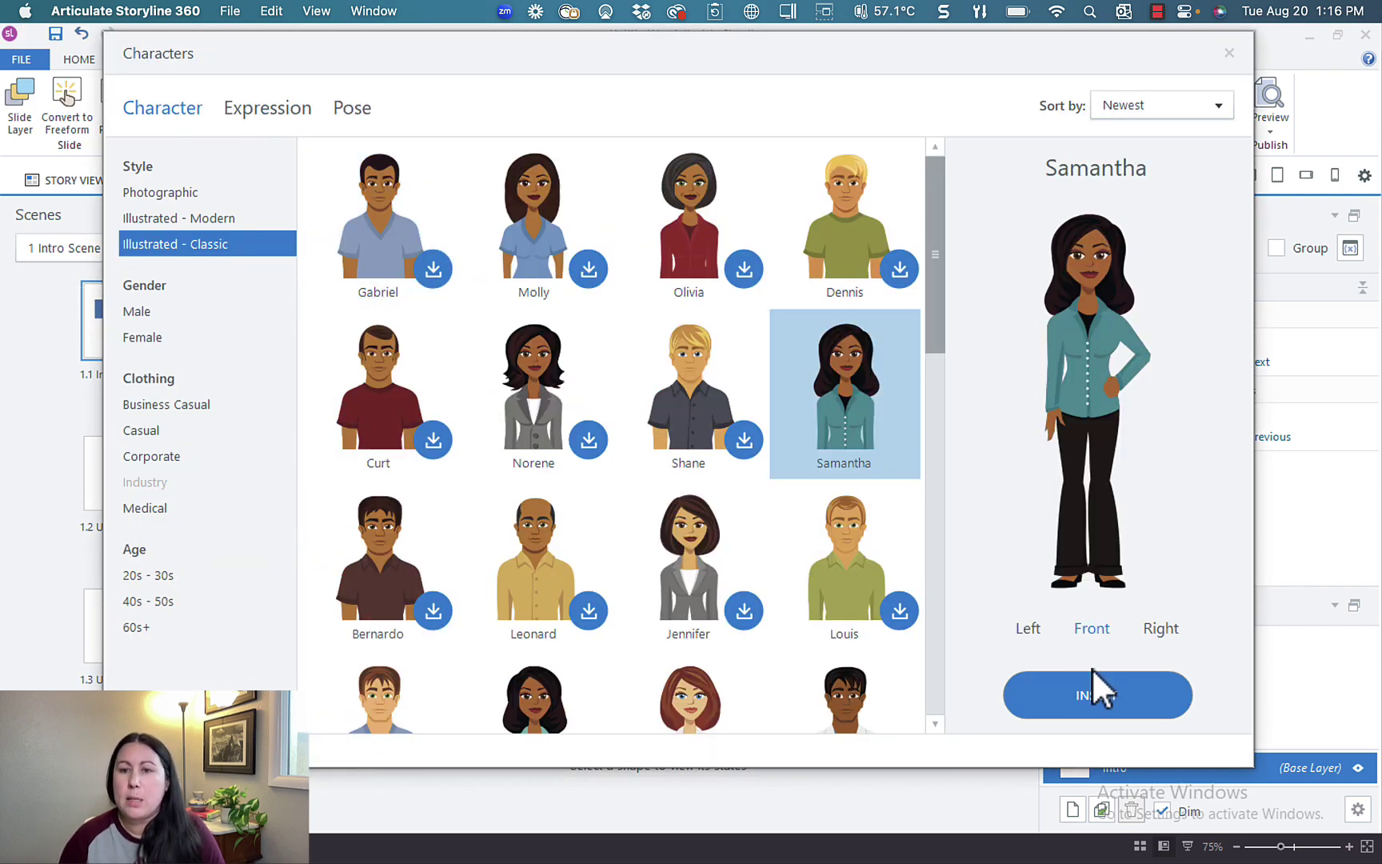
click(1111, 698)
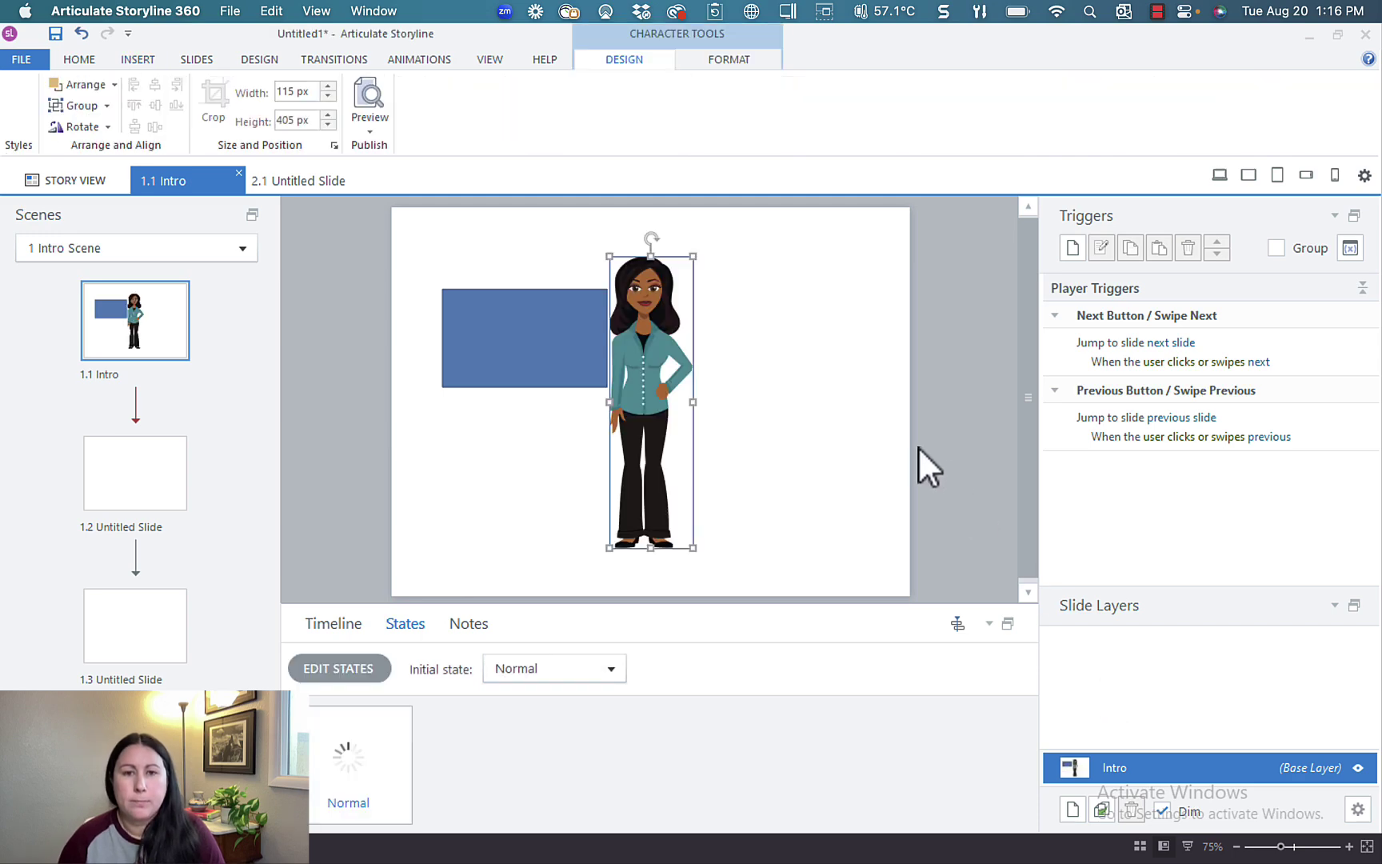
- Shift Samantha to the right and add a Hover state to her
drag(744, 411, 750, 407)
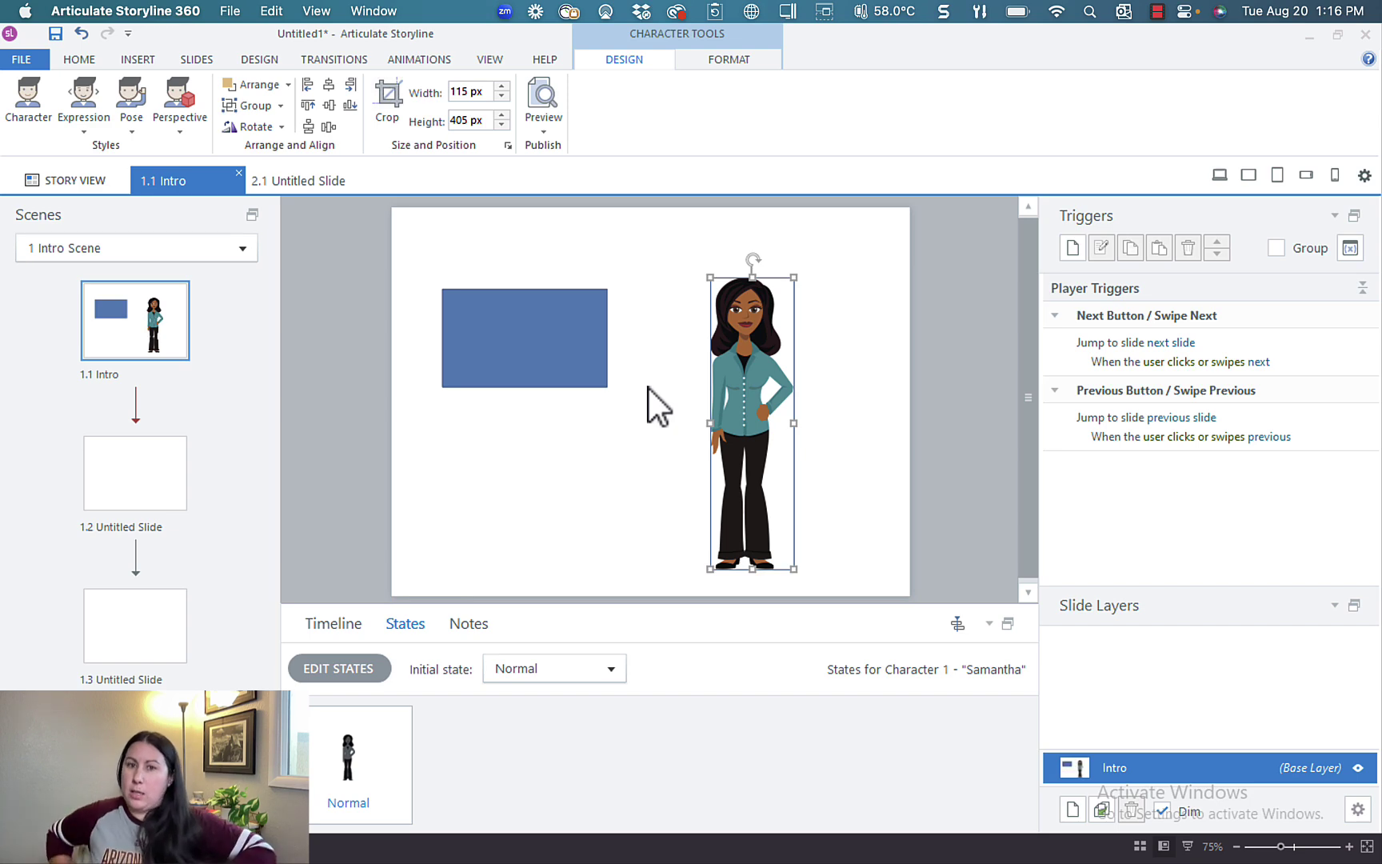
click(361, 679)
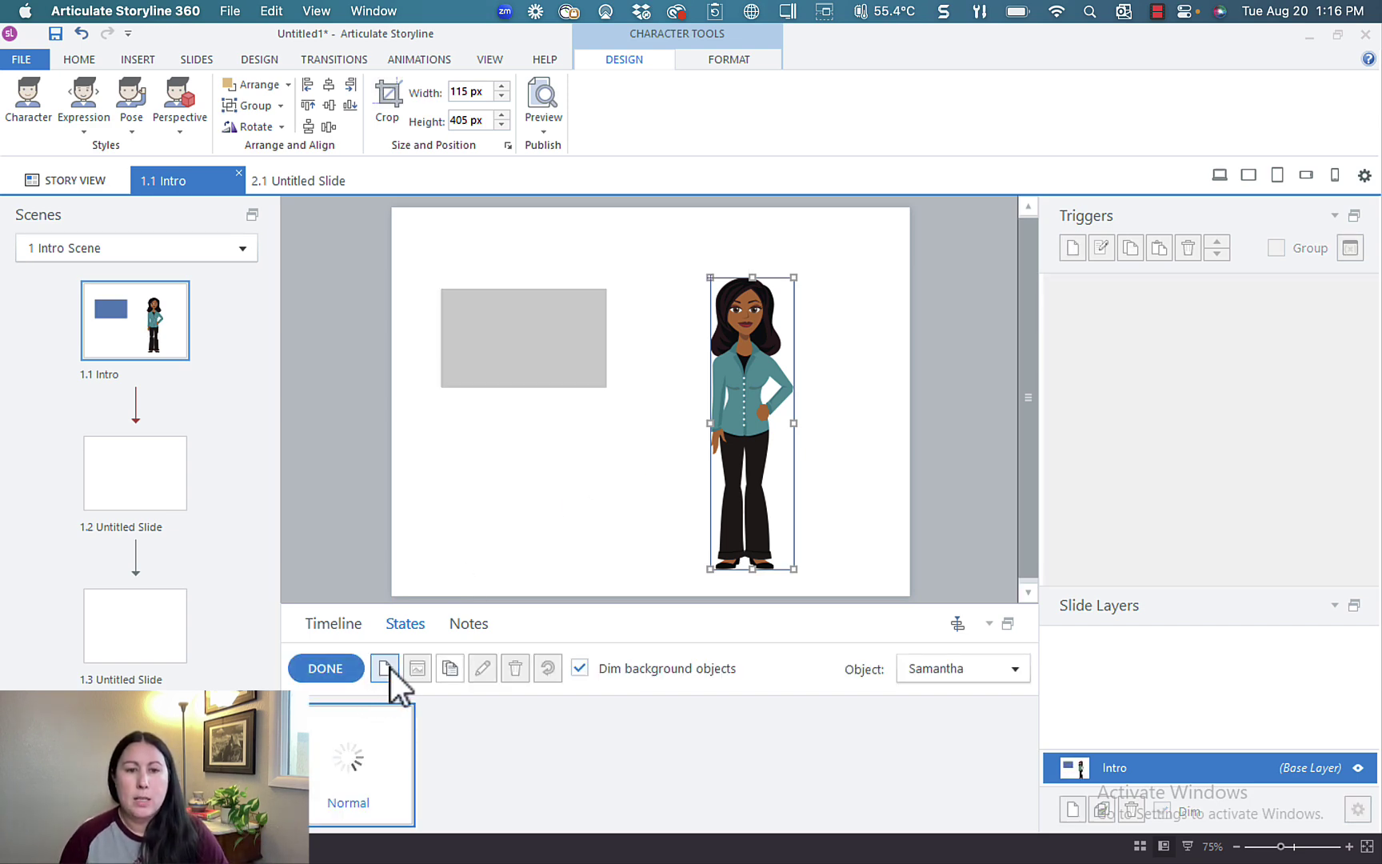
click(393, 668)
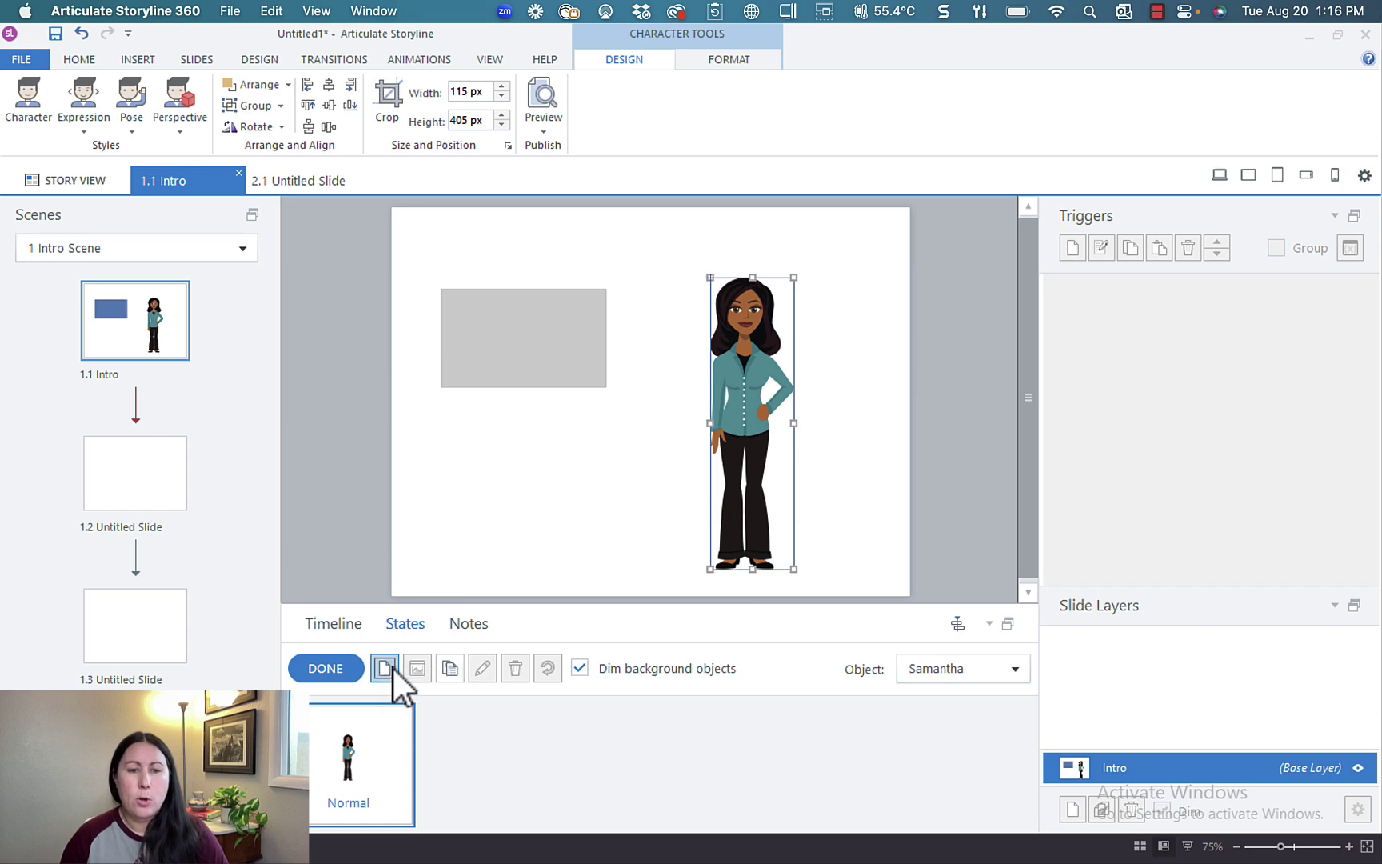
click(815, 440)
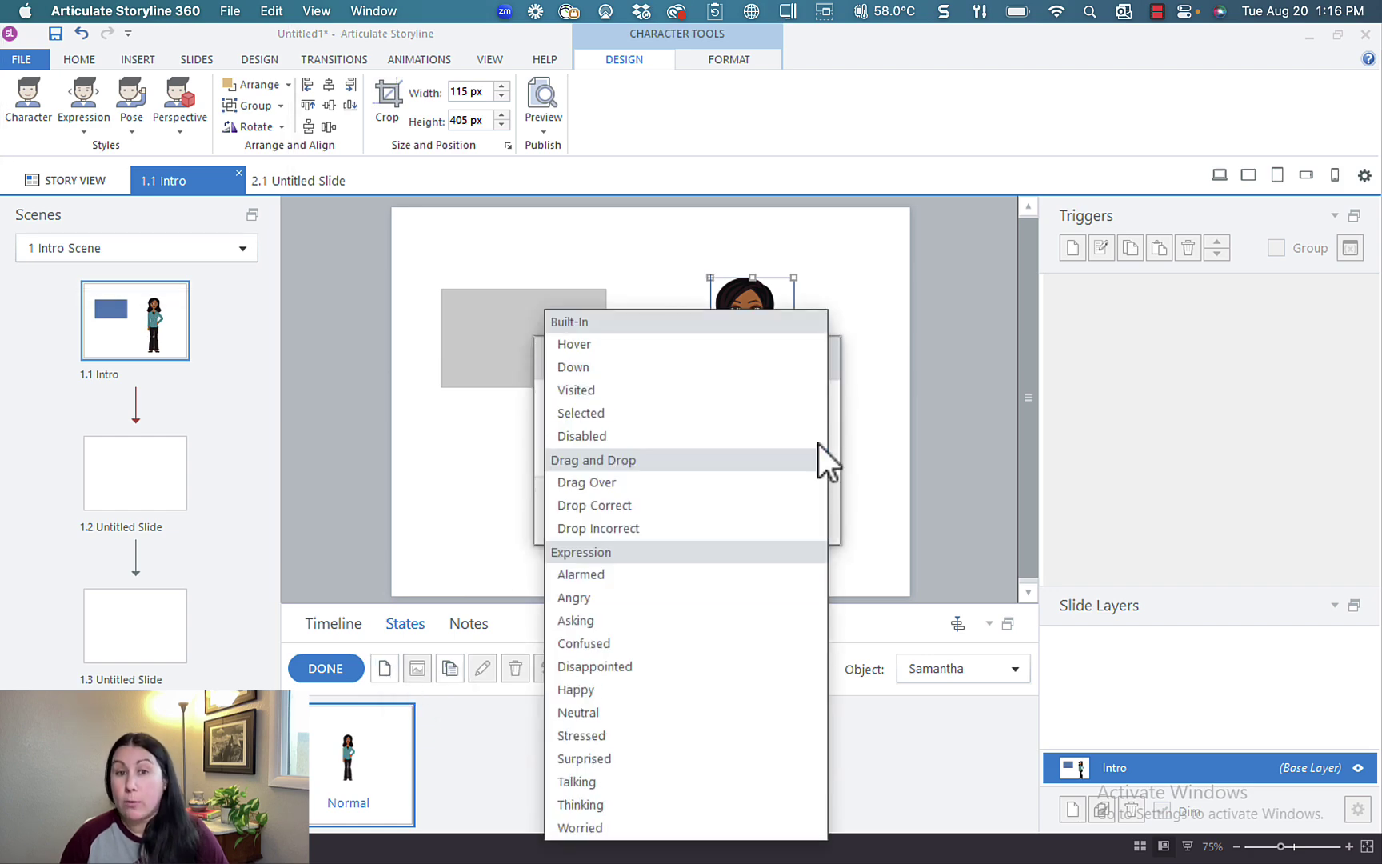
click(706, 349)
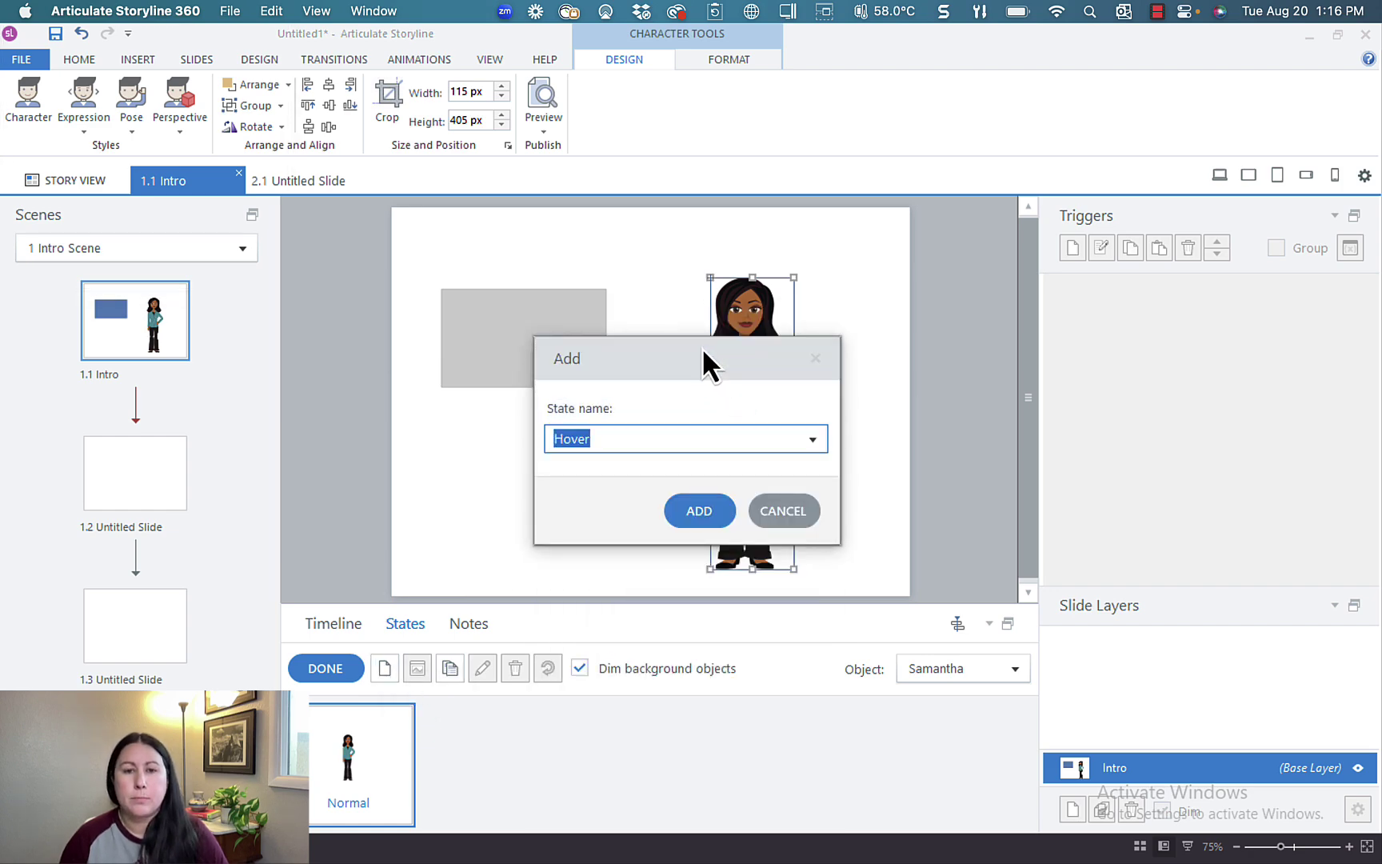
click(698, 511)
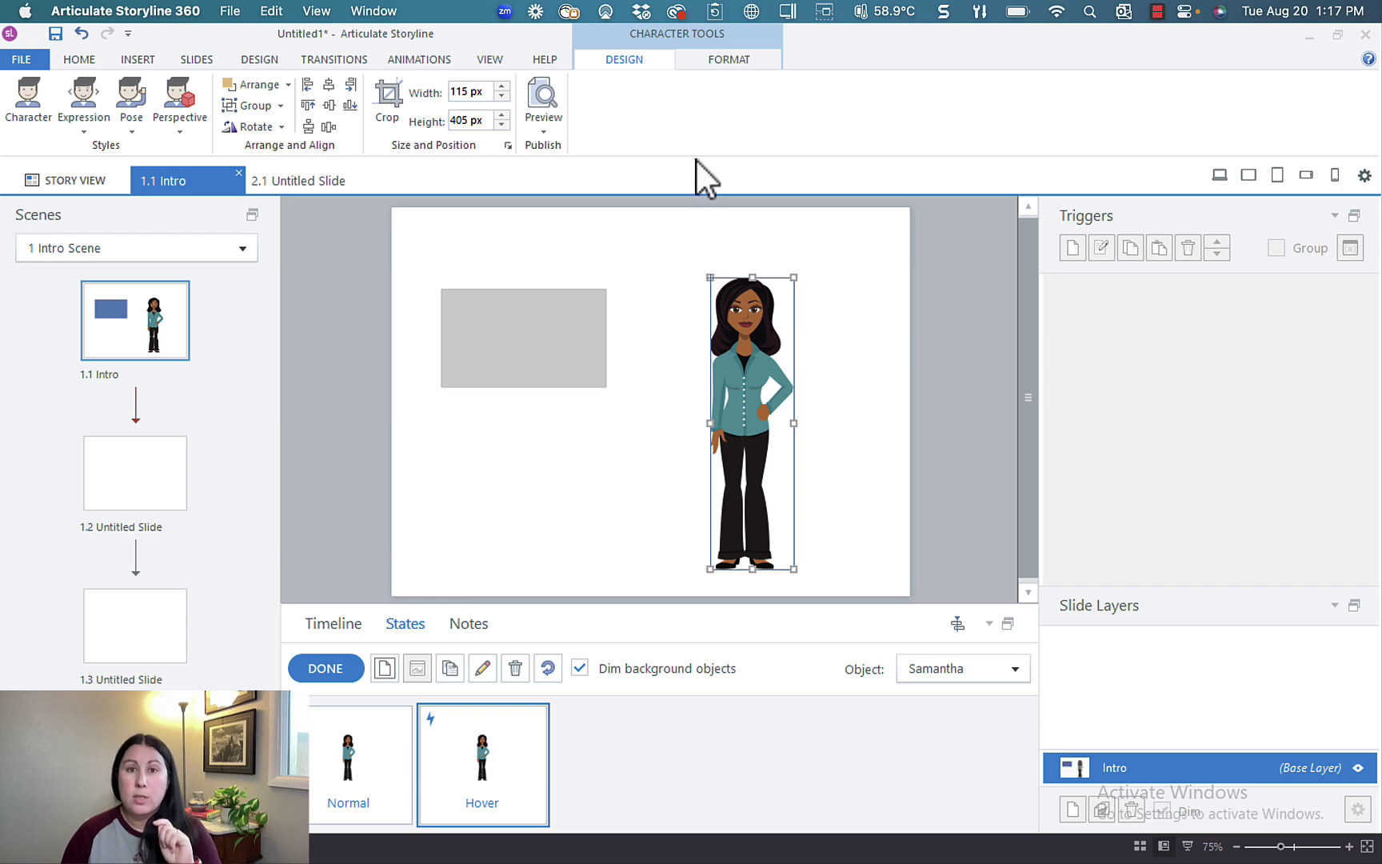
- Give Samantha's Hover state the Hands out to sides pose, keeping Normal on hip
click(753, 68)
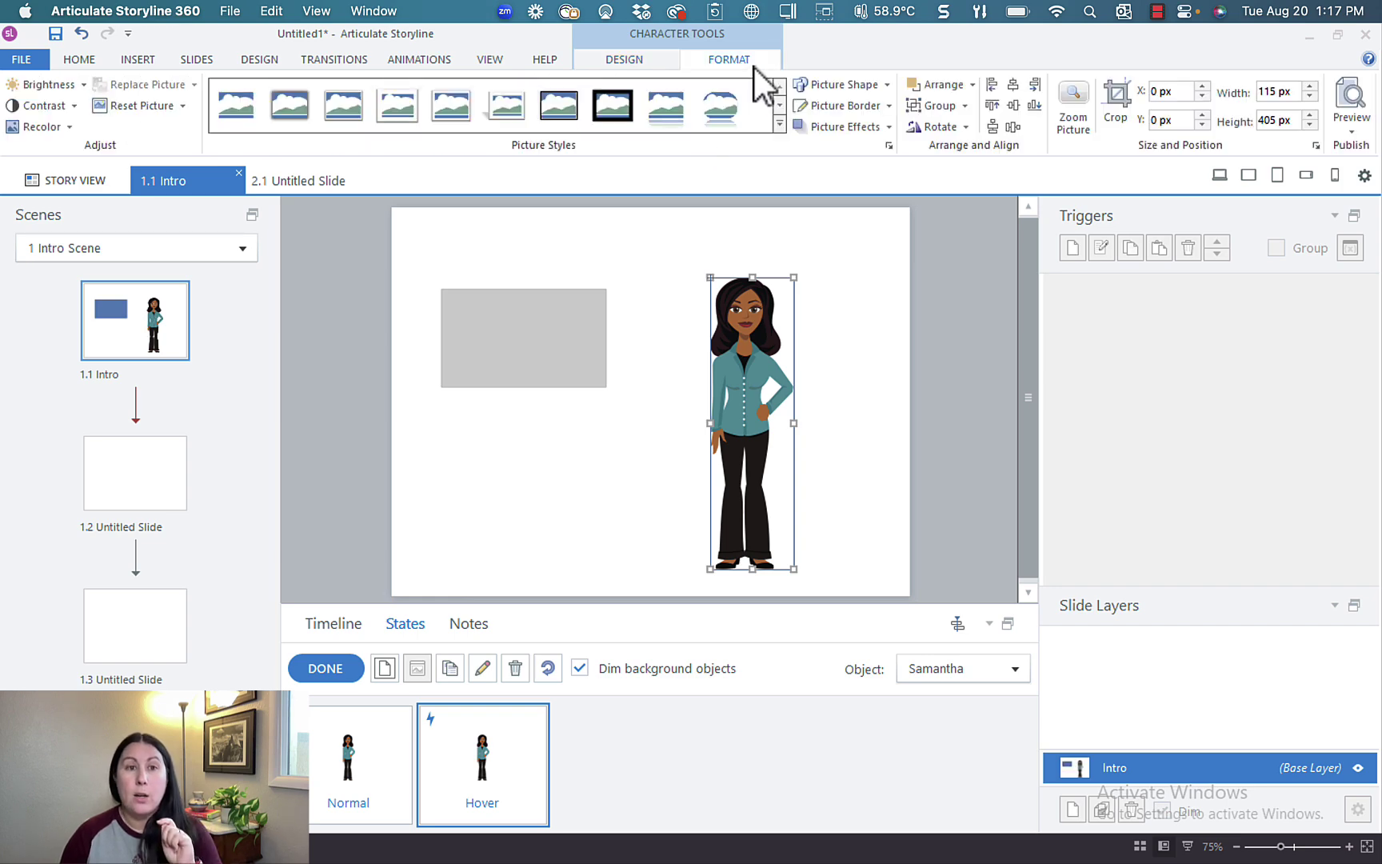
click(642, 62)
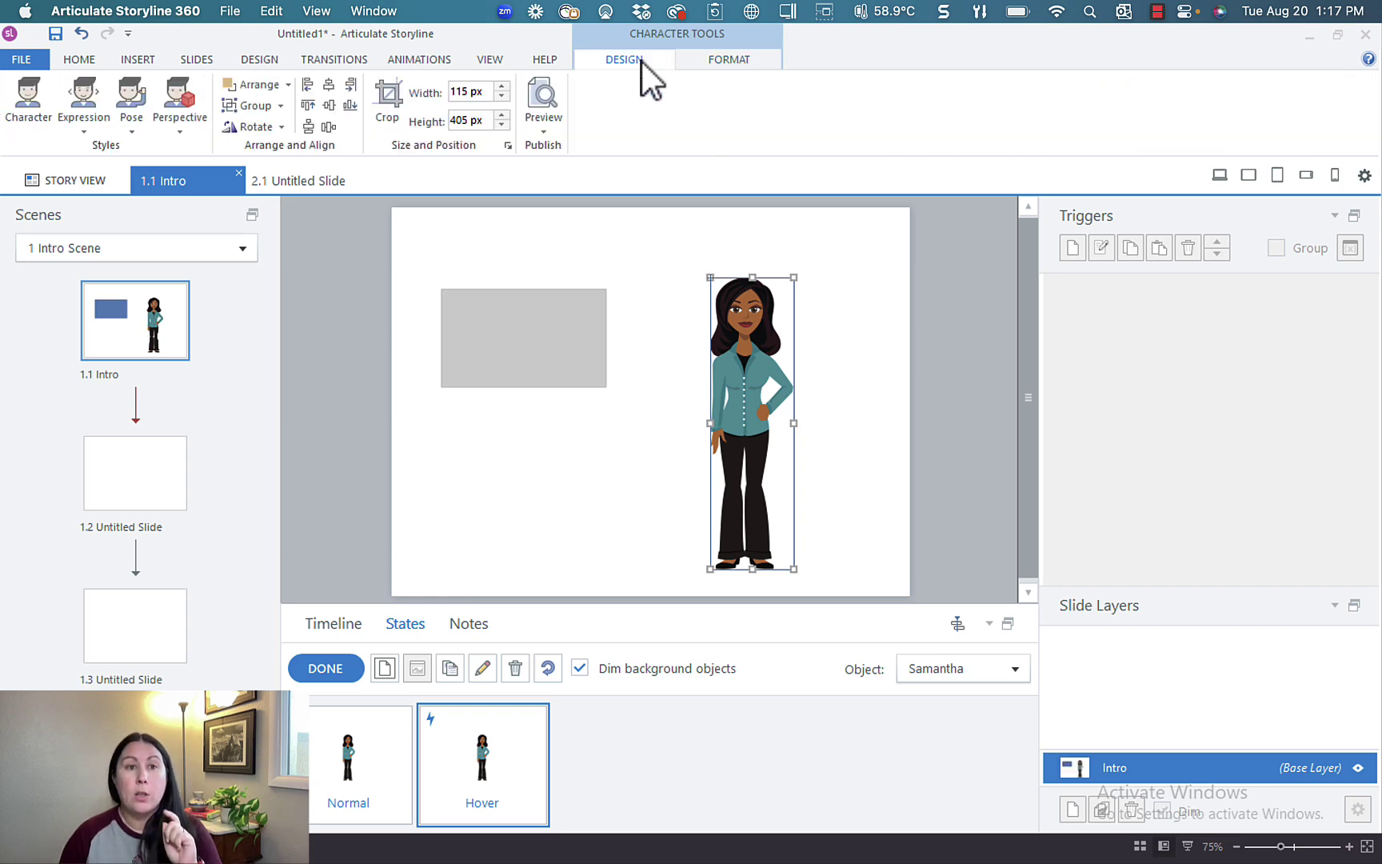
click(140, 96)
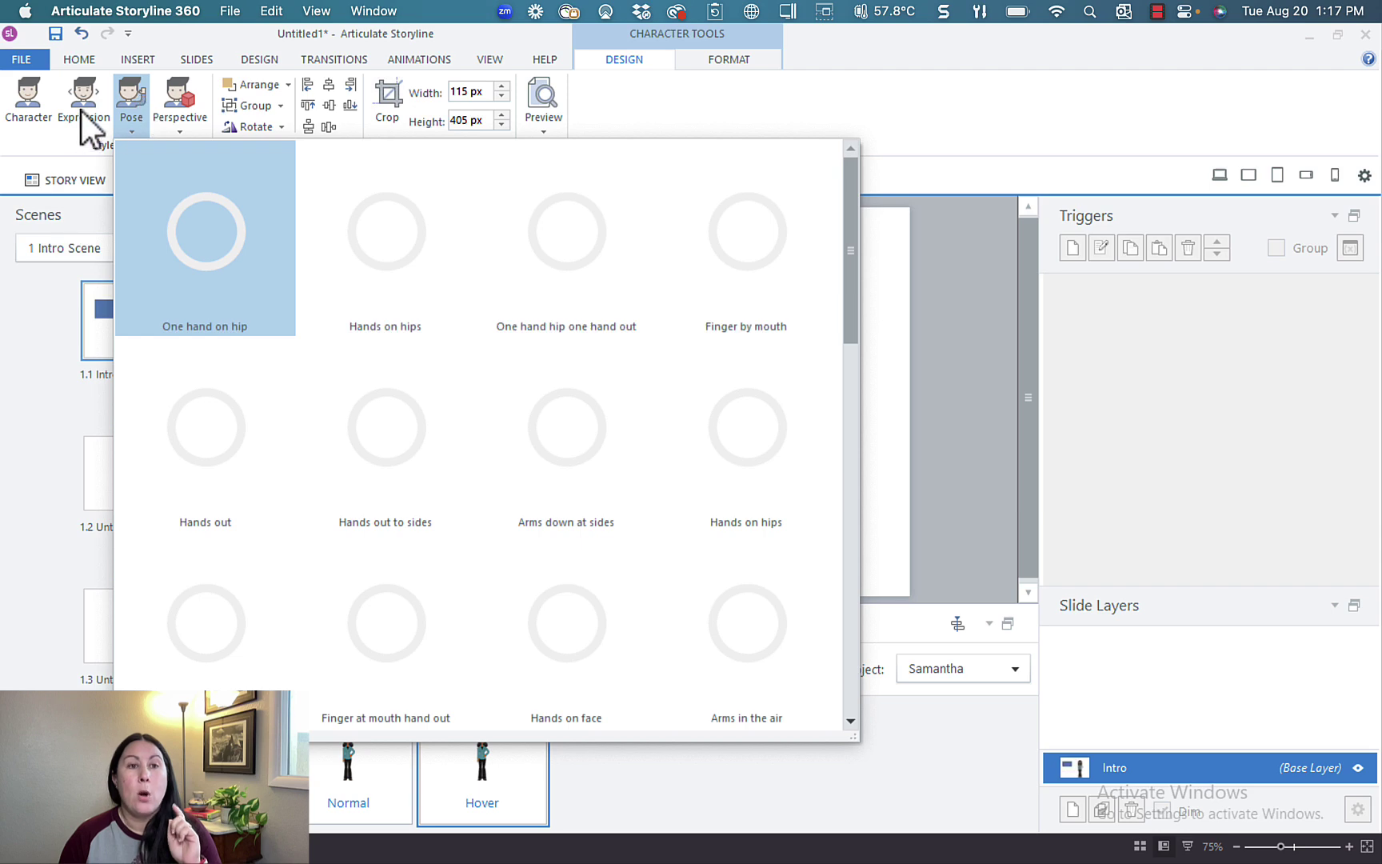
key(Escape)
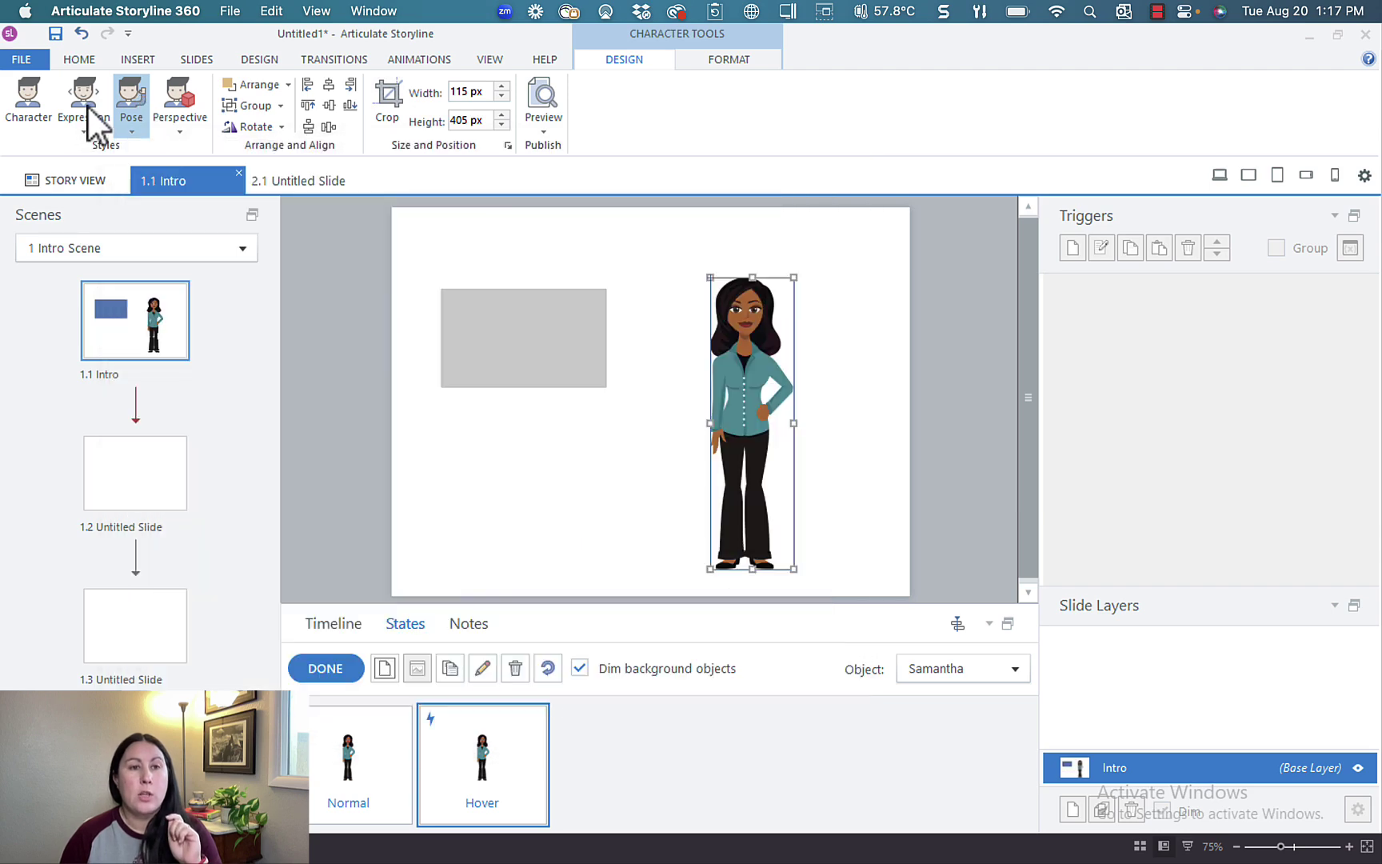
click(129, 104)
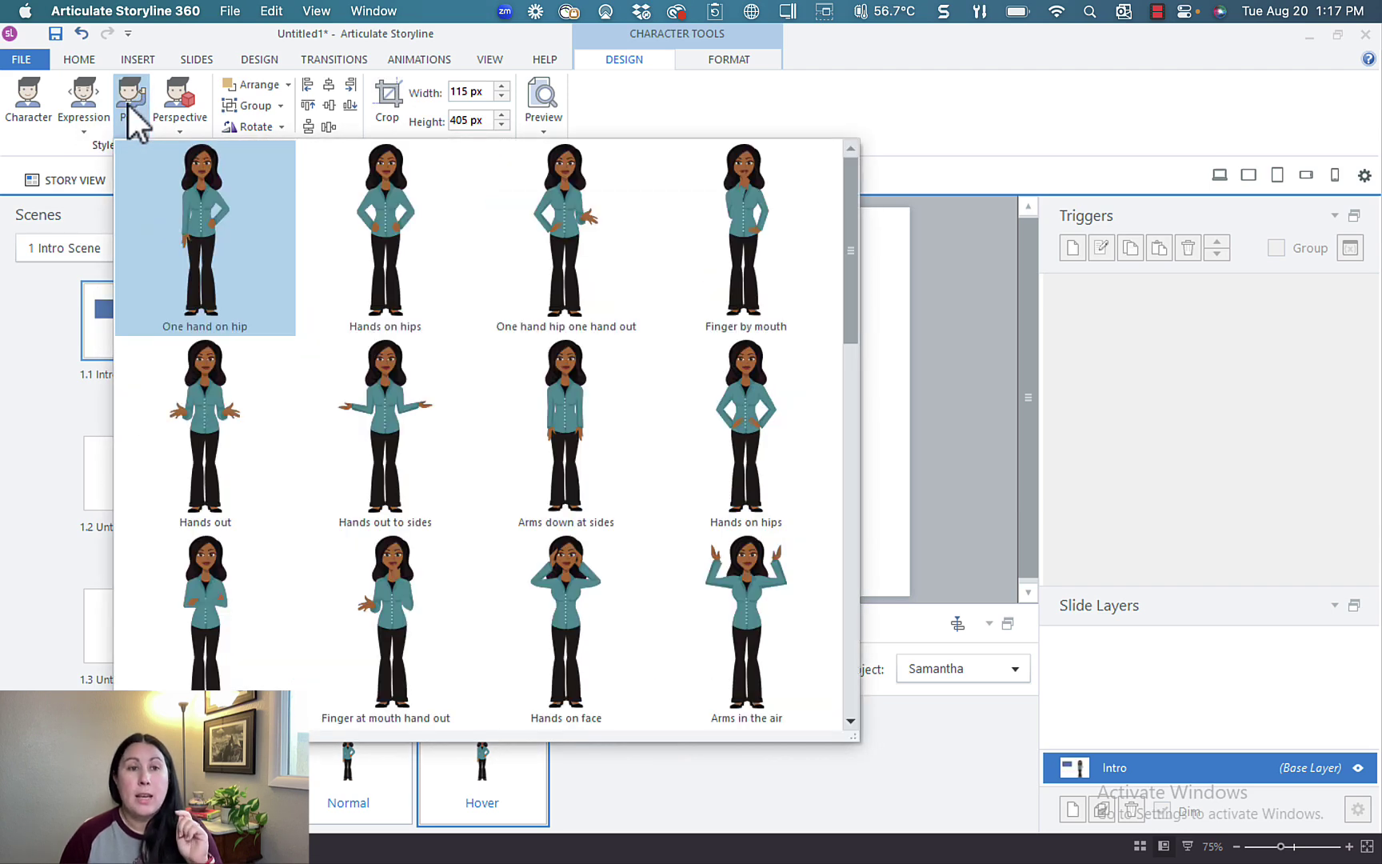
click(388, 432)
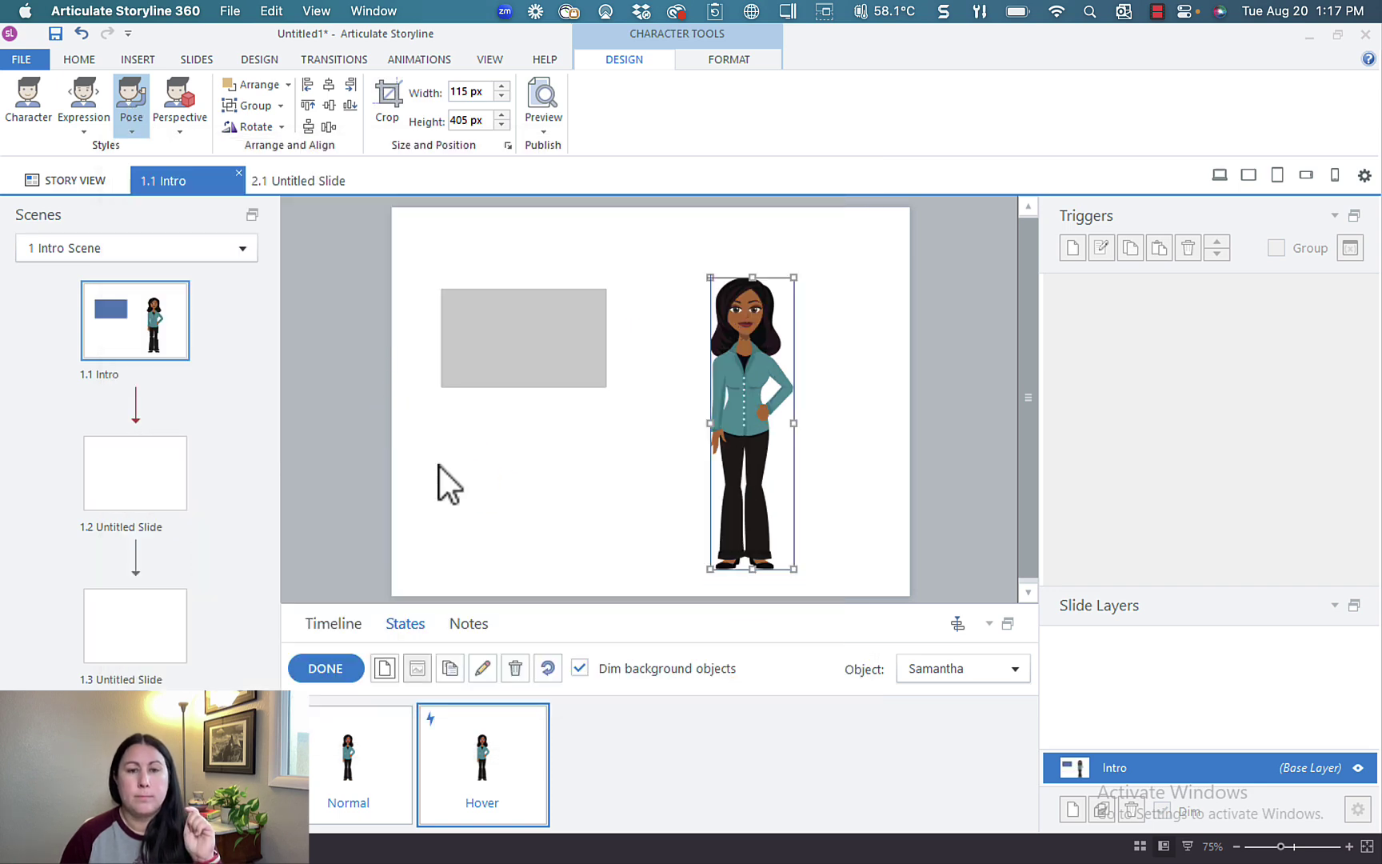
click(357, 780)
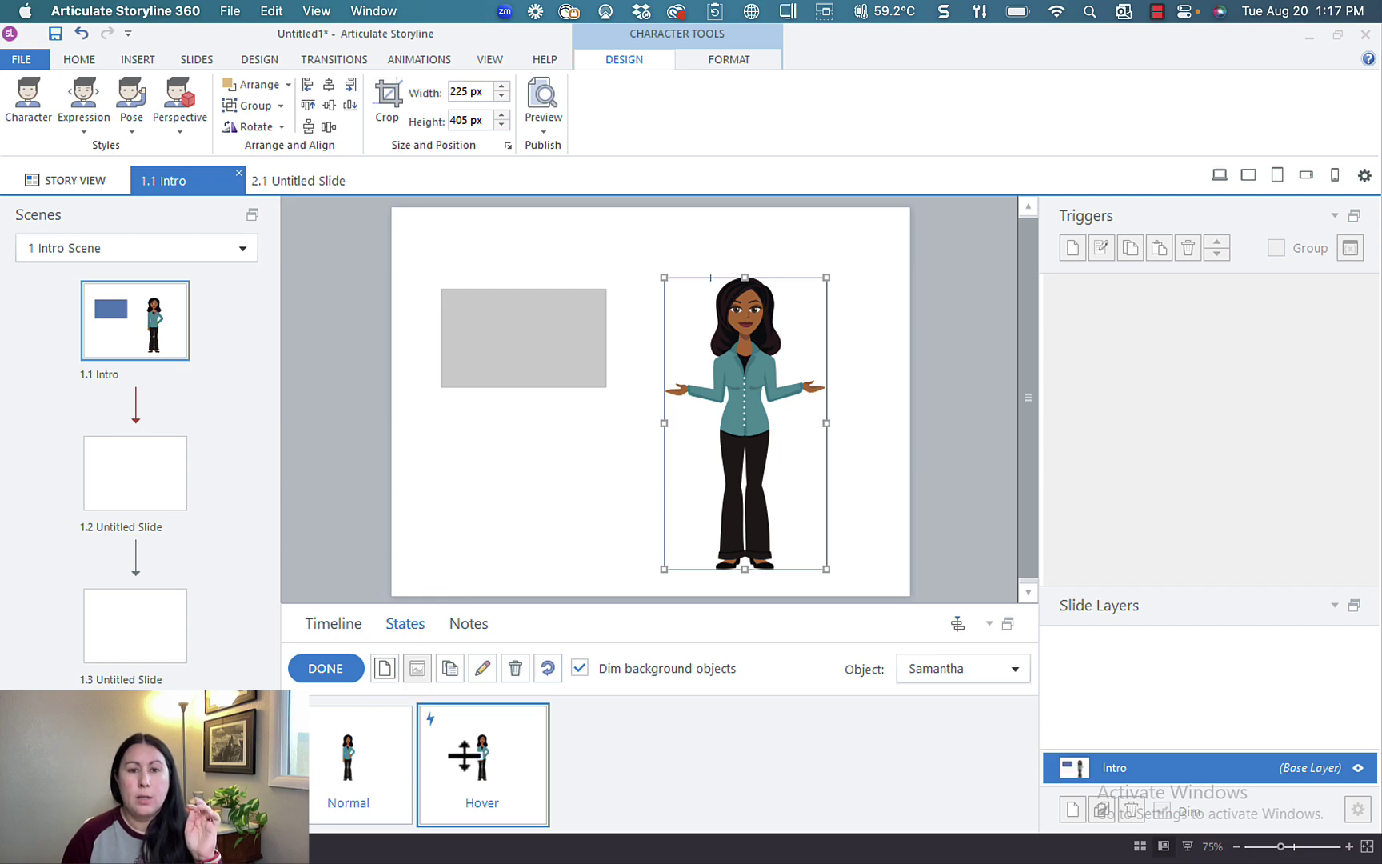
click(522, 758)
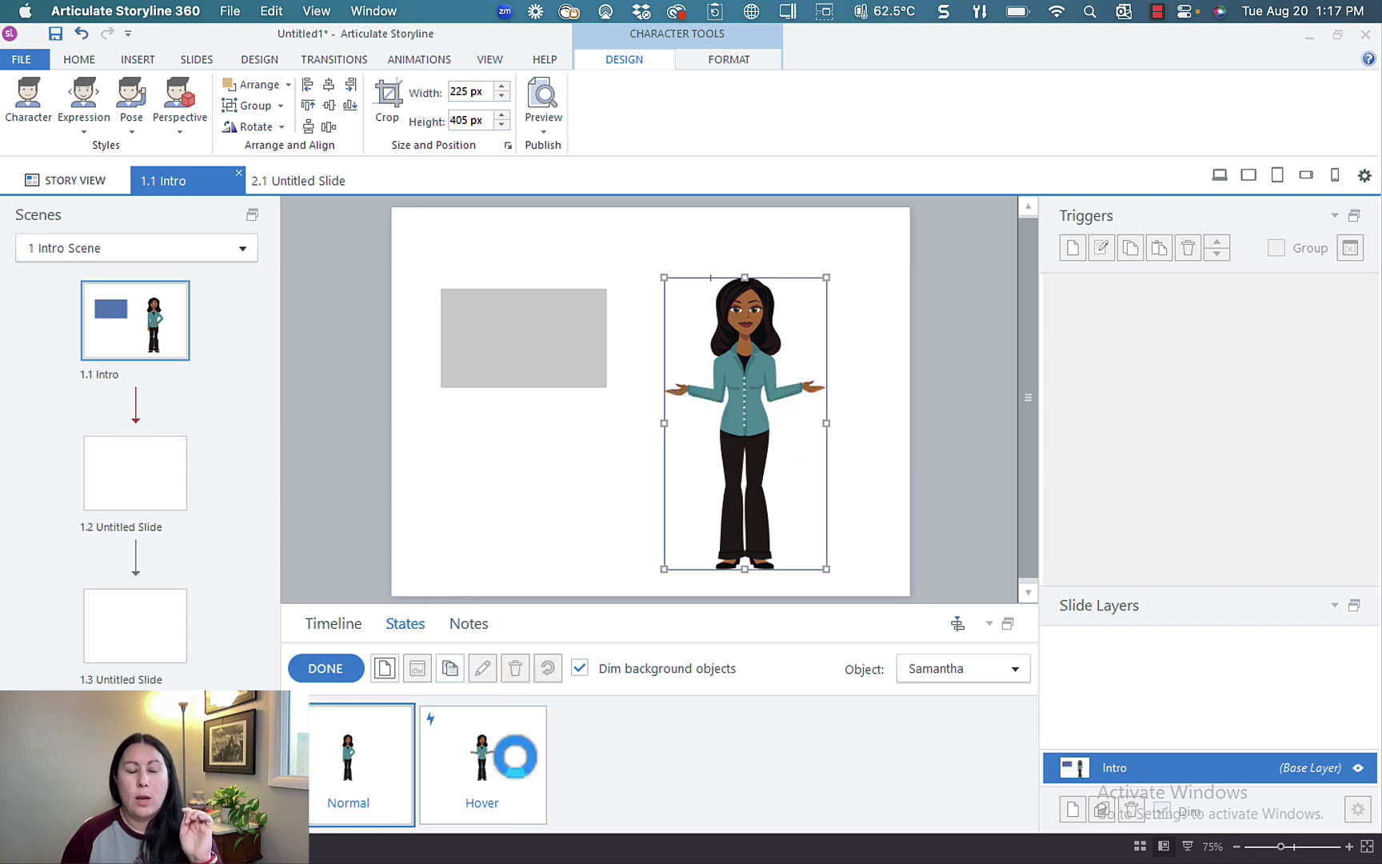
click(325, 668)
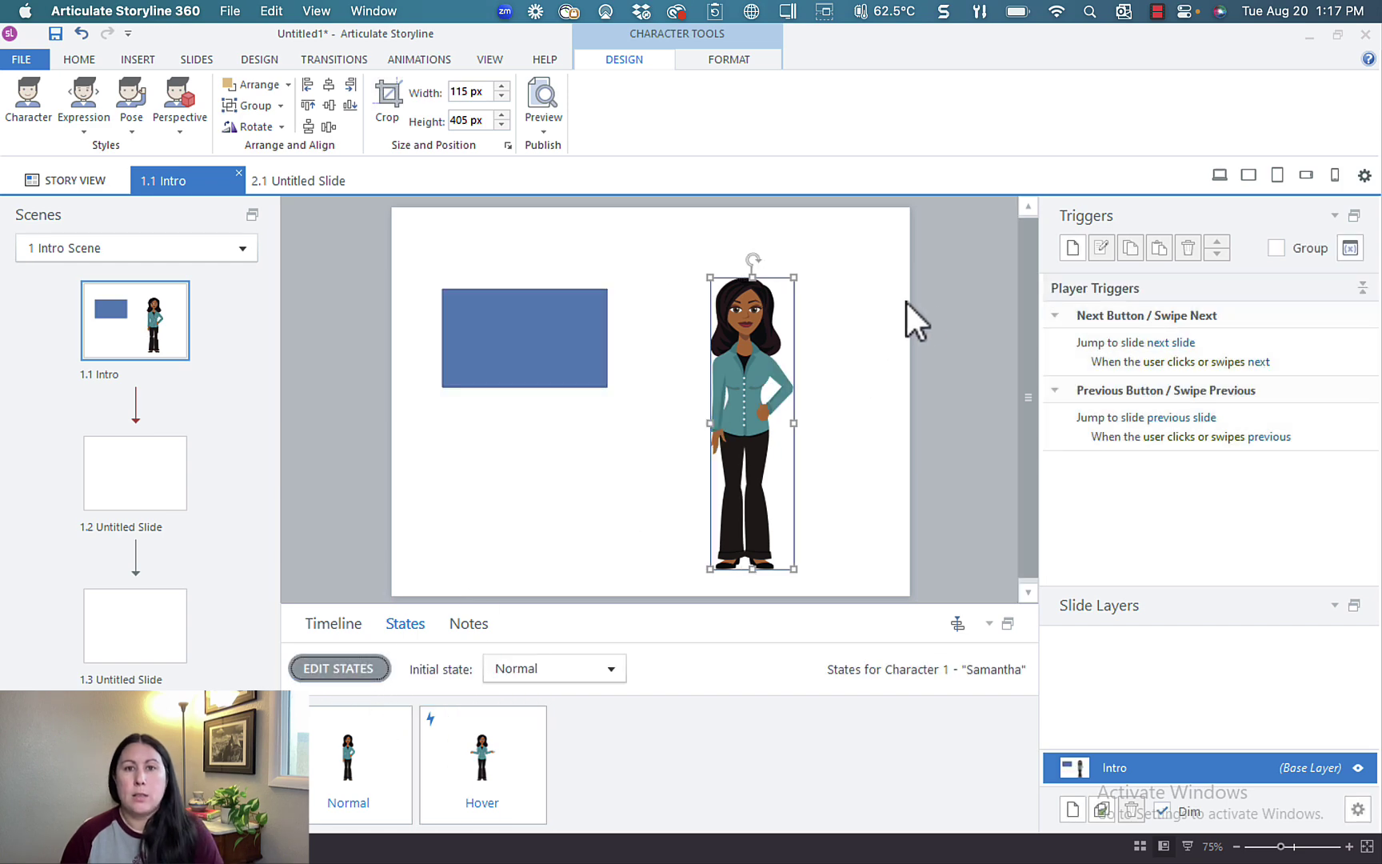
click(551, 95)
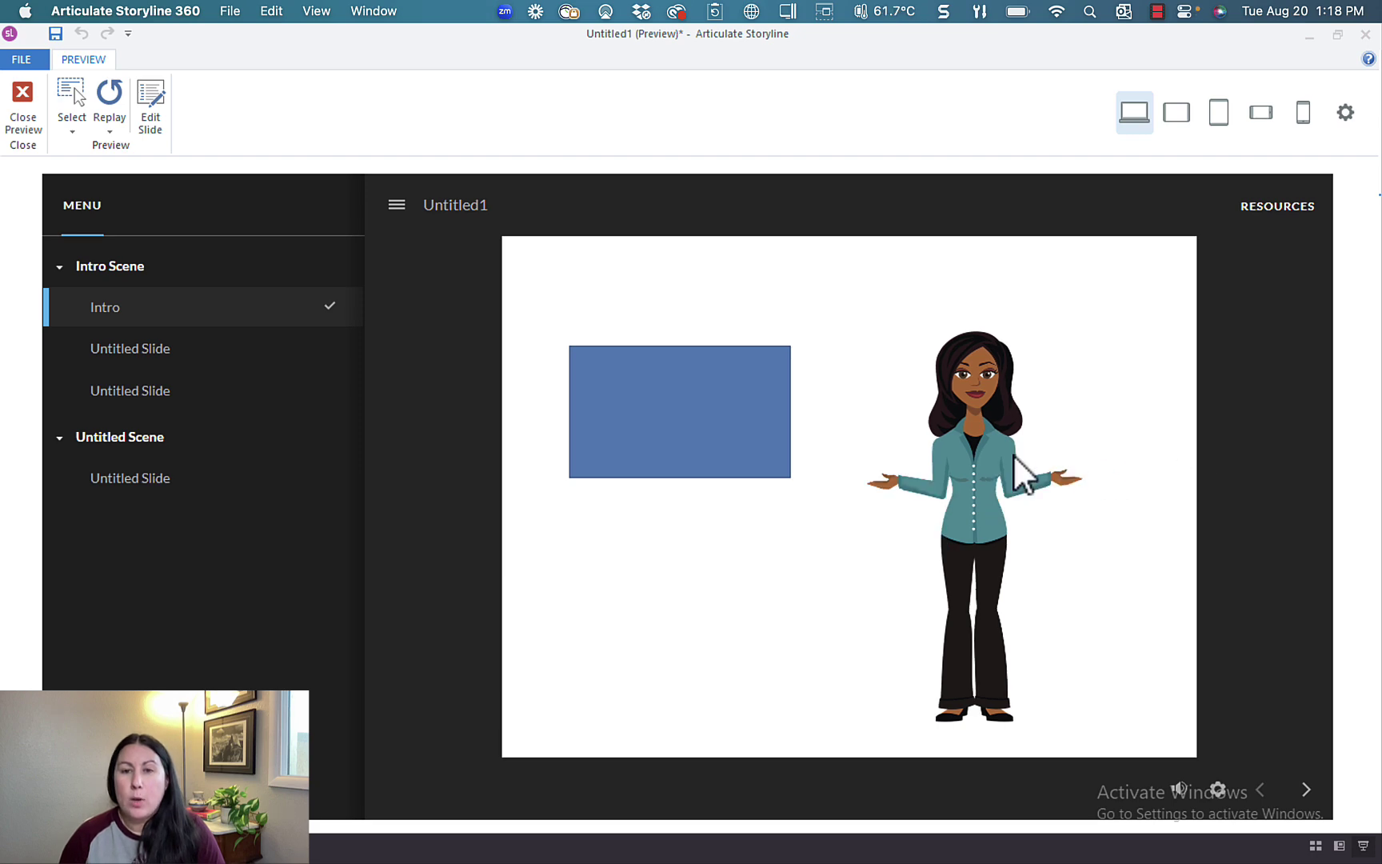
click(22, 108)
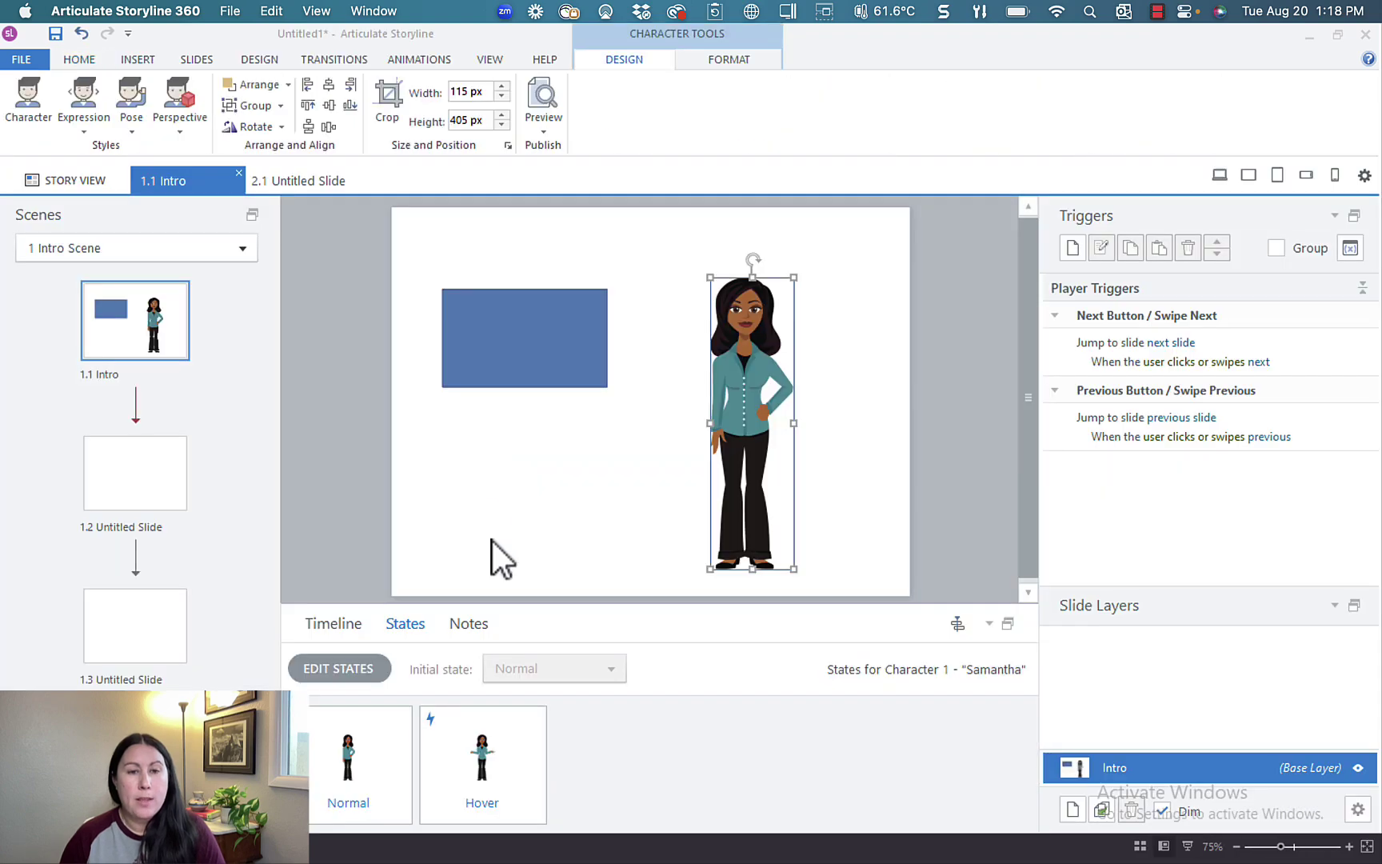
- Delete Samantha's image from her Hover state, leaving it empty
click(360, 666)
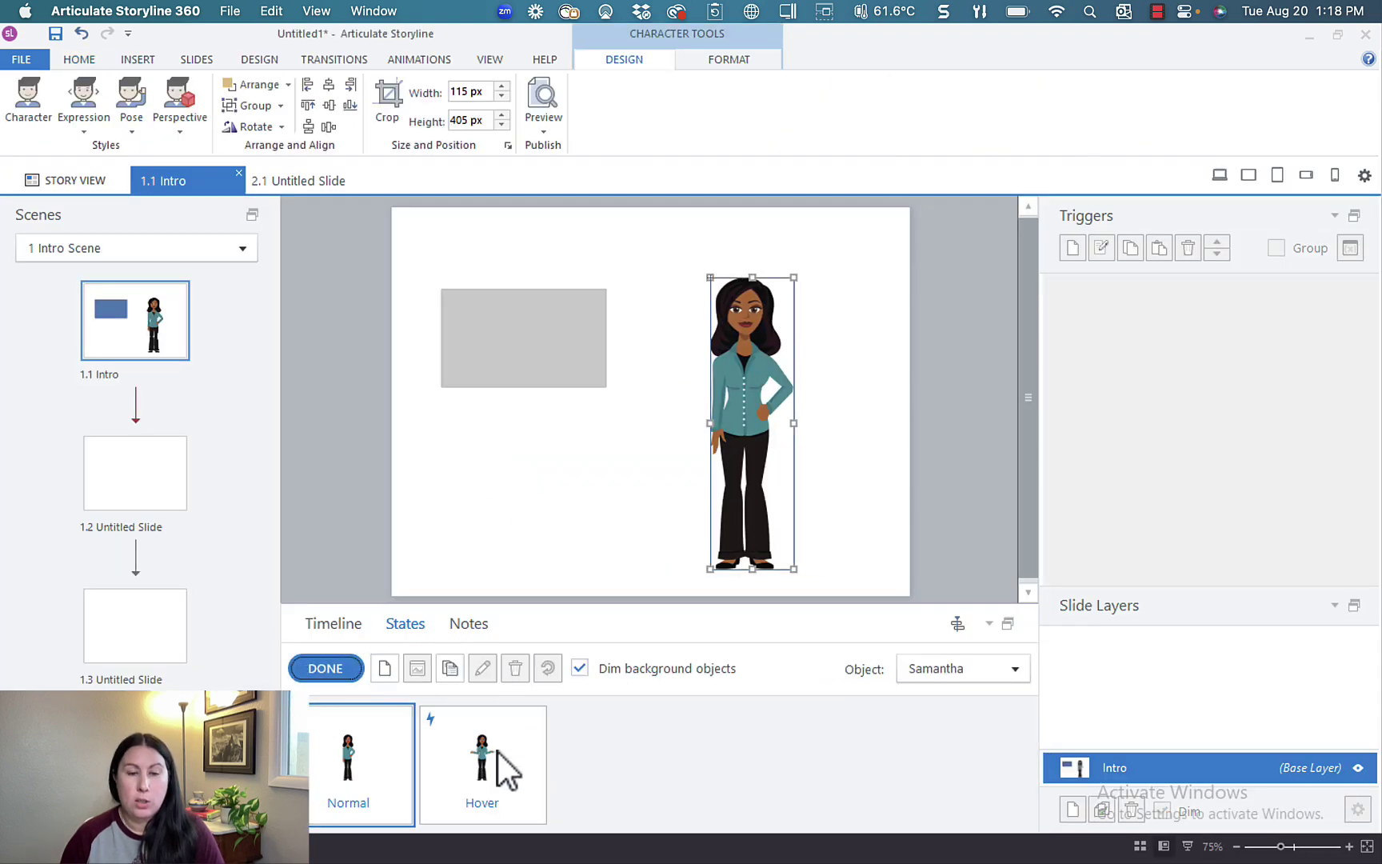
click(468, 772)
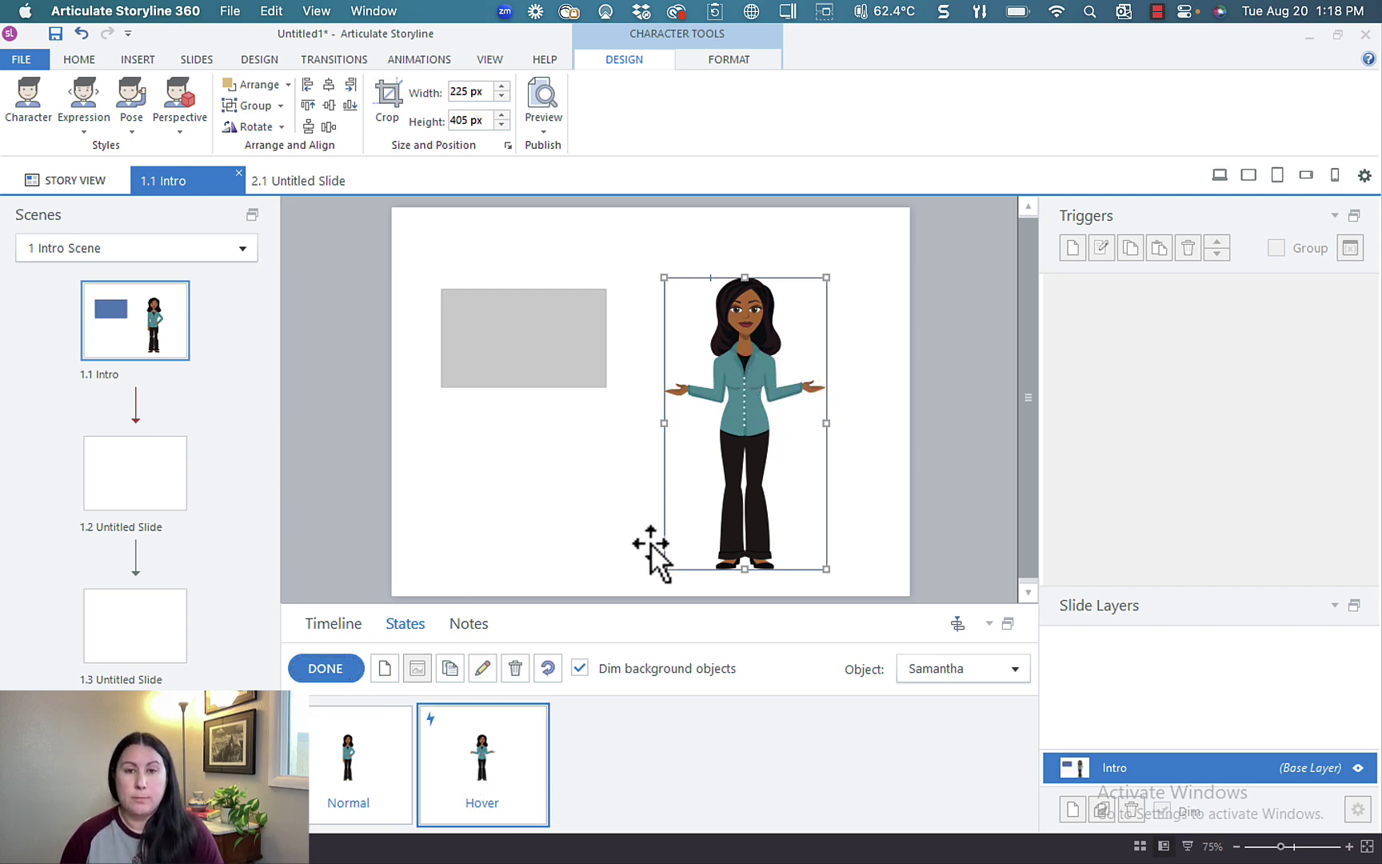
key(Delete)
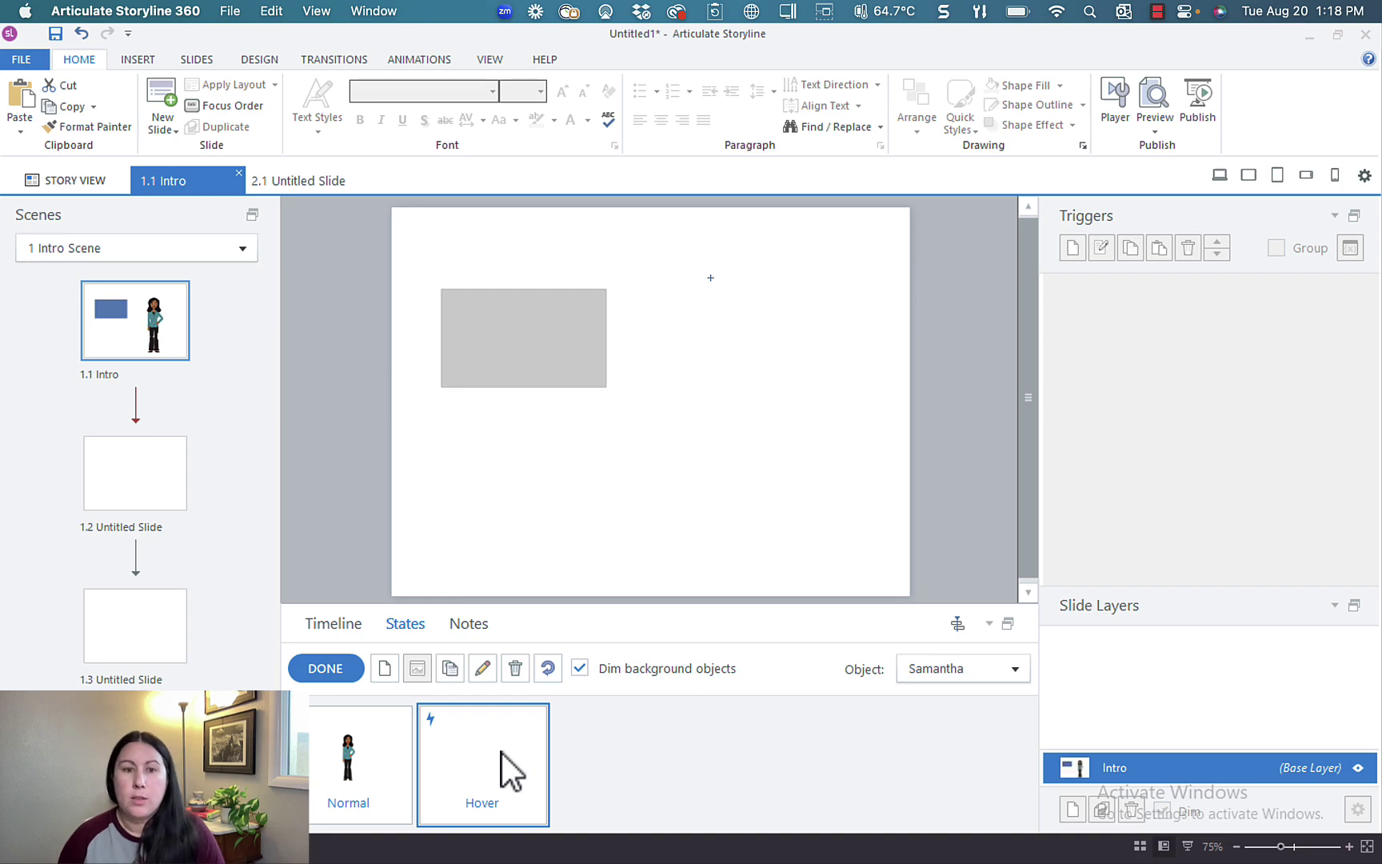
click(336, 668)
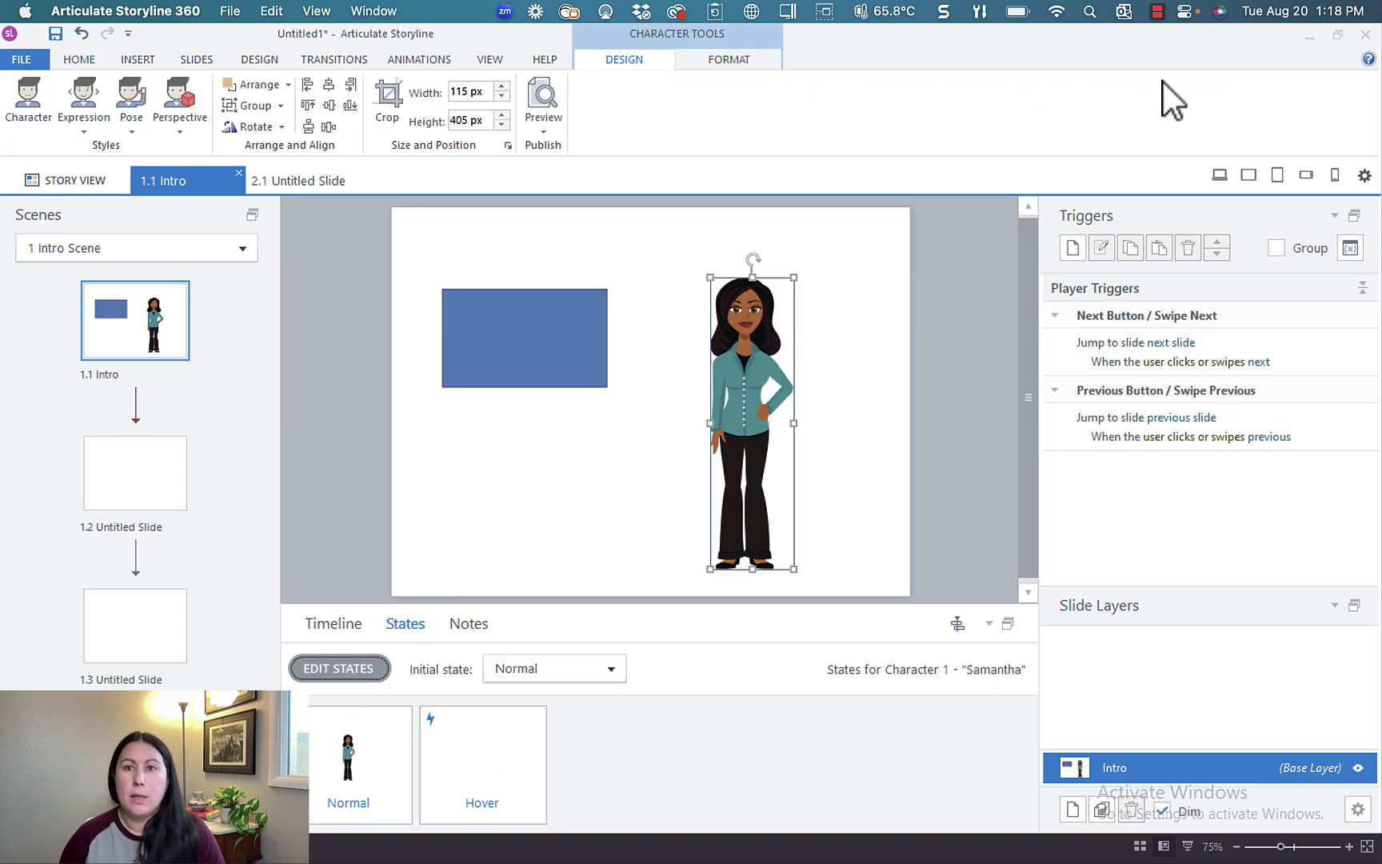
click(547, 105)
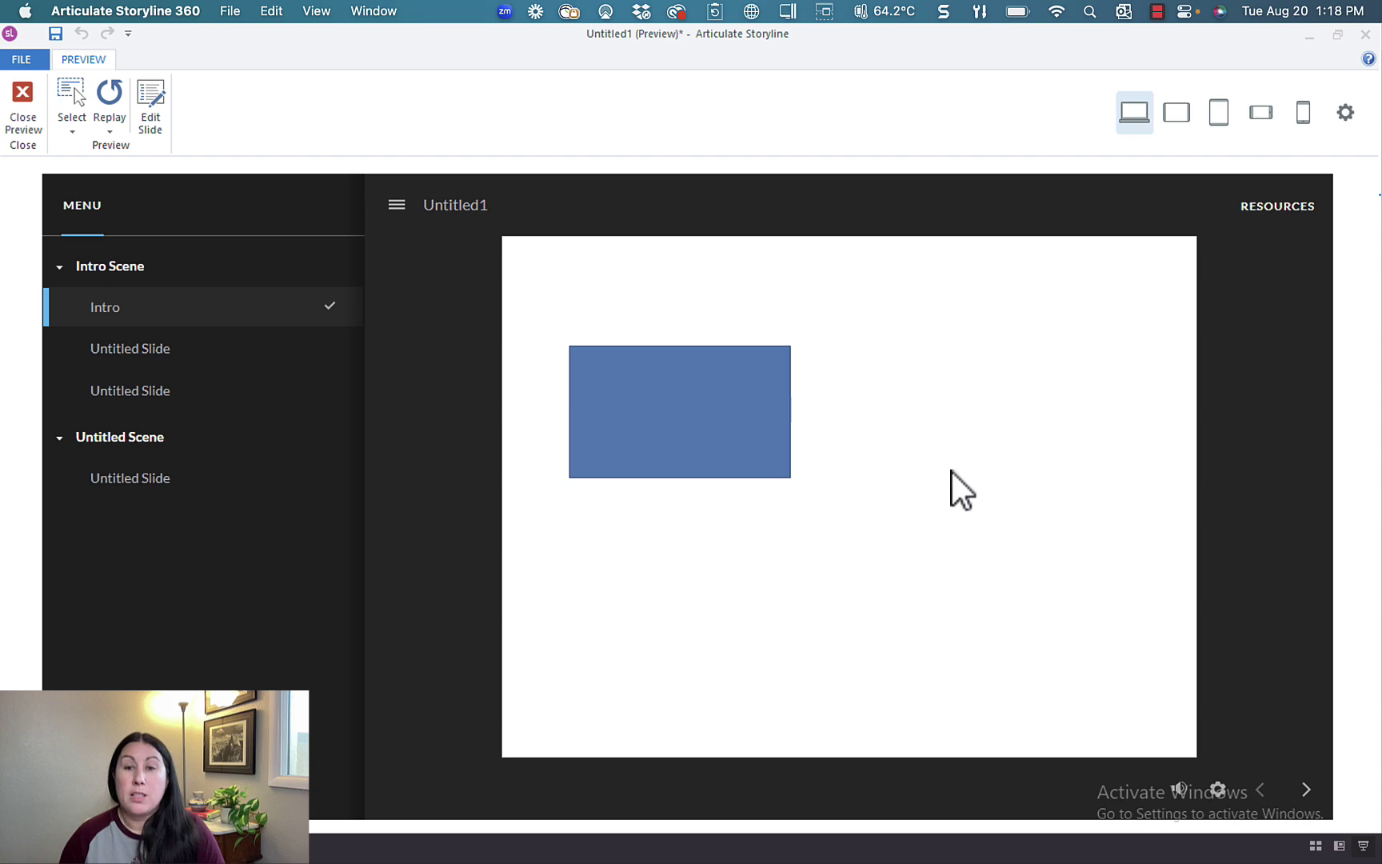
click(24, 105)
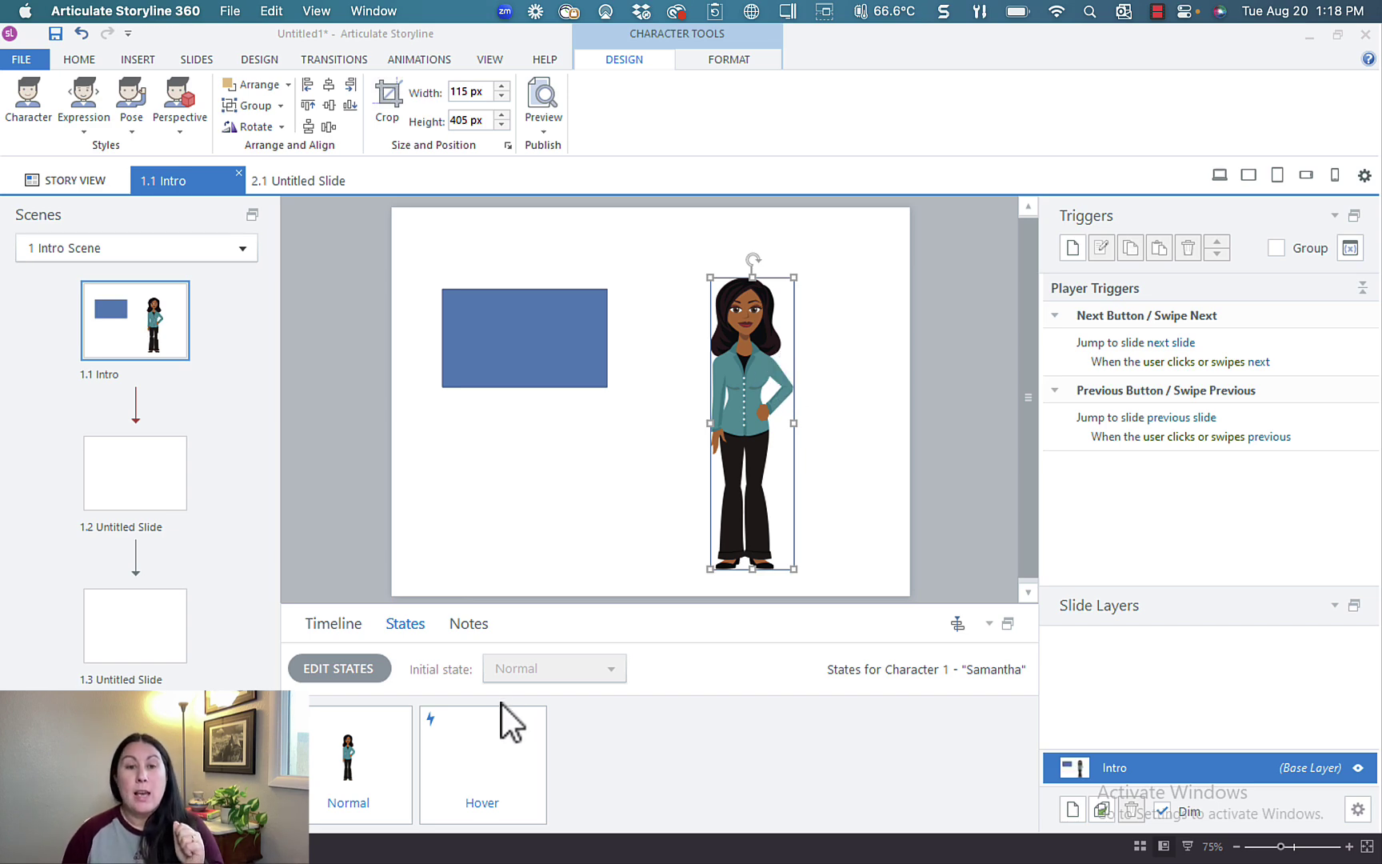
- Display Samantha's empty Hover state, with only the blue rectangle visible
click(497, 729)
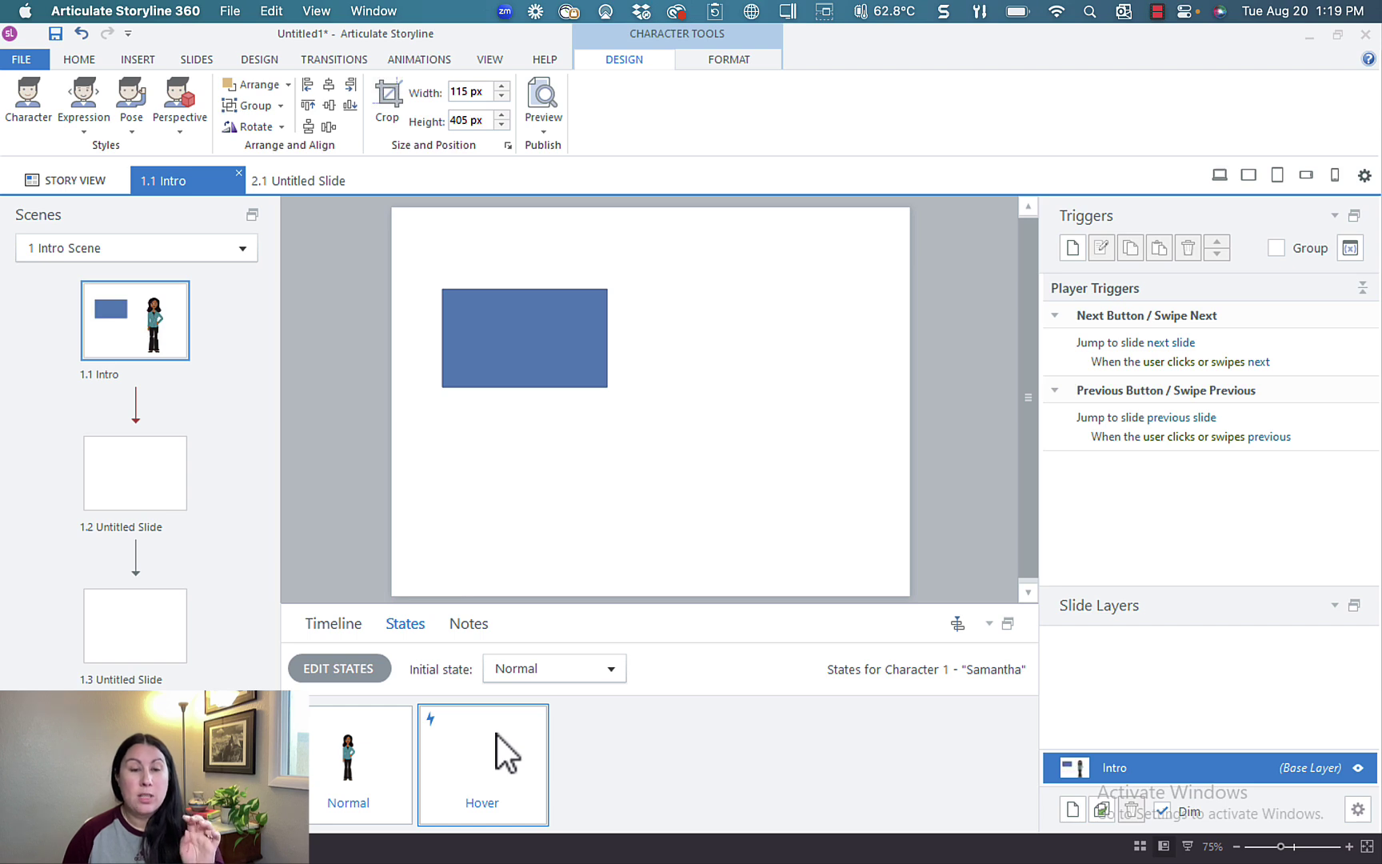